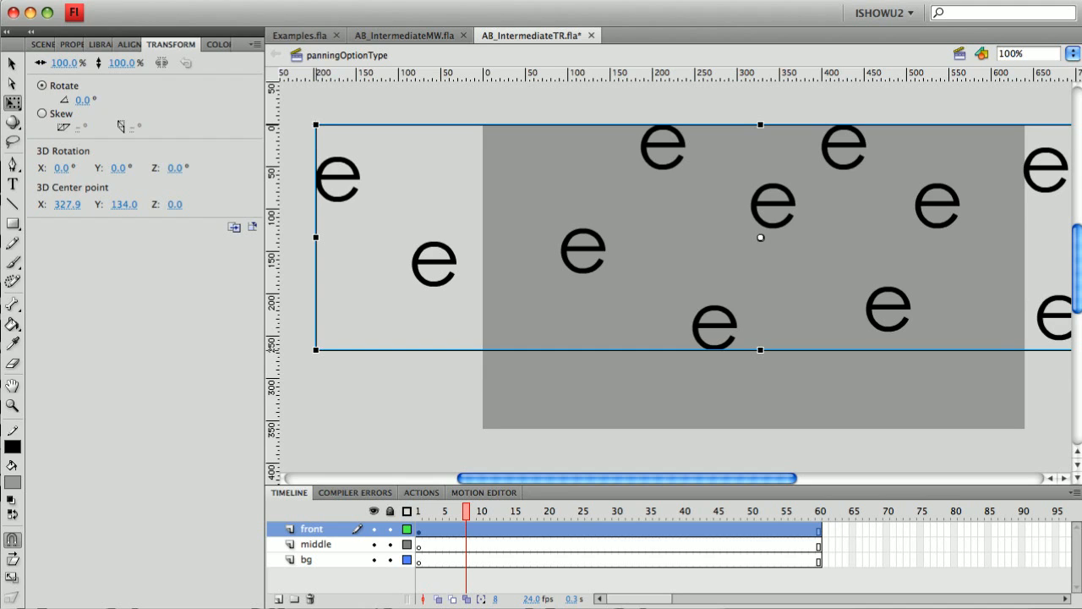
Step: Nudge the front layer's e clip down from Y 134 to Y 144 and return to frame 1
scroll(676, 276, right, 9)
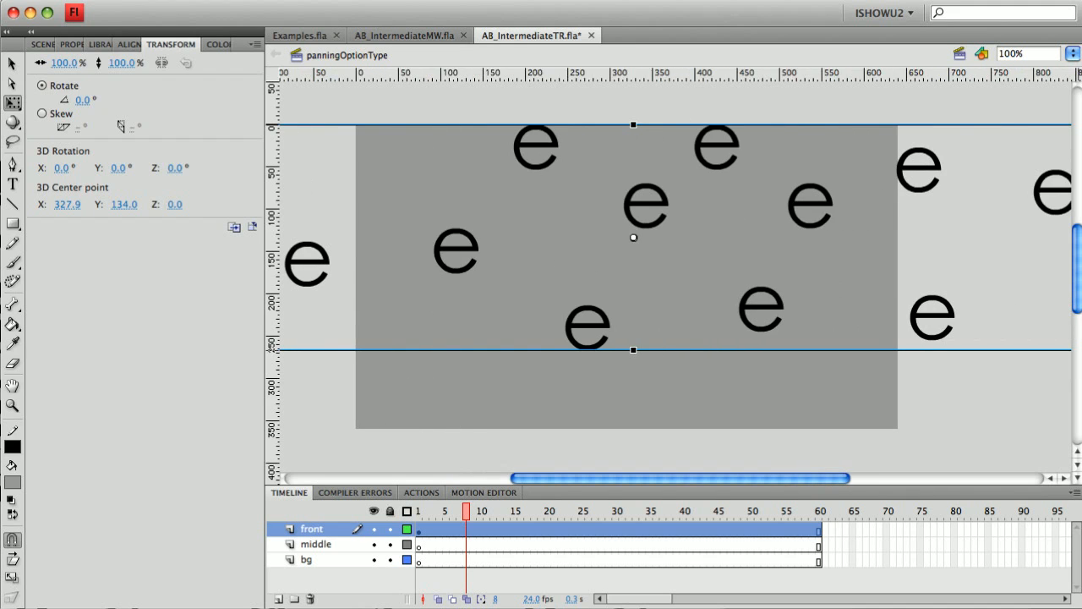
scroll(681, 277, left, 6)
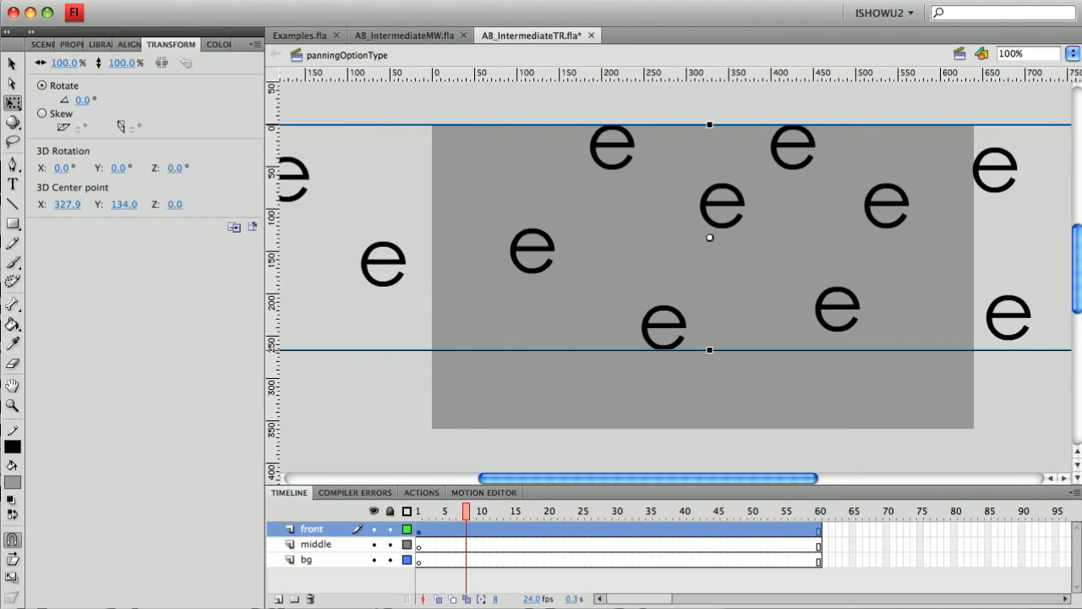
scroll(681, 276, right, 2)
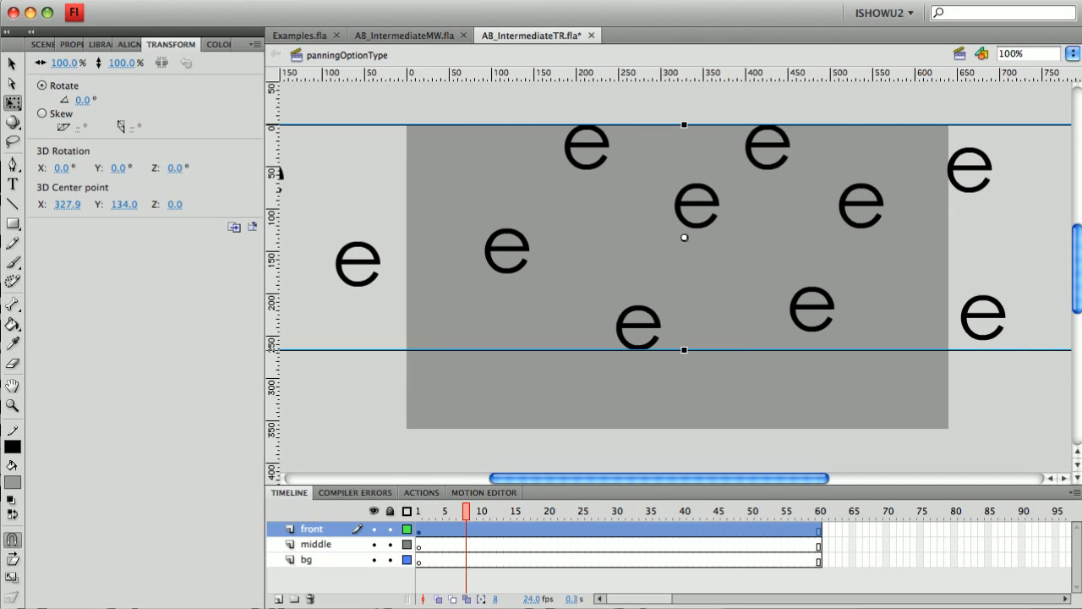
key(Down)
key(Down)
key(Down)
key(Down)
key(Down)
key(Down)
key(Down)
key(Down)
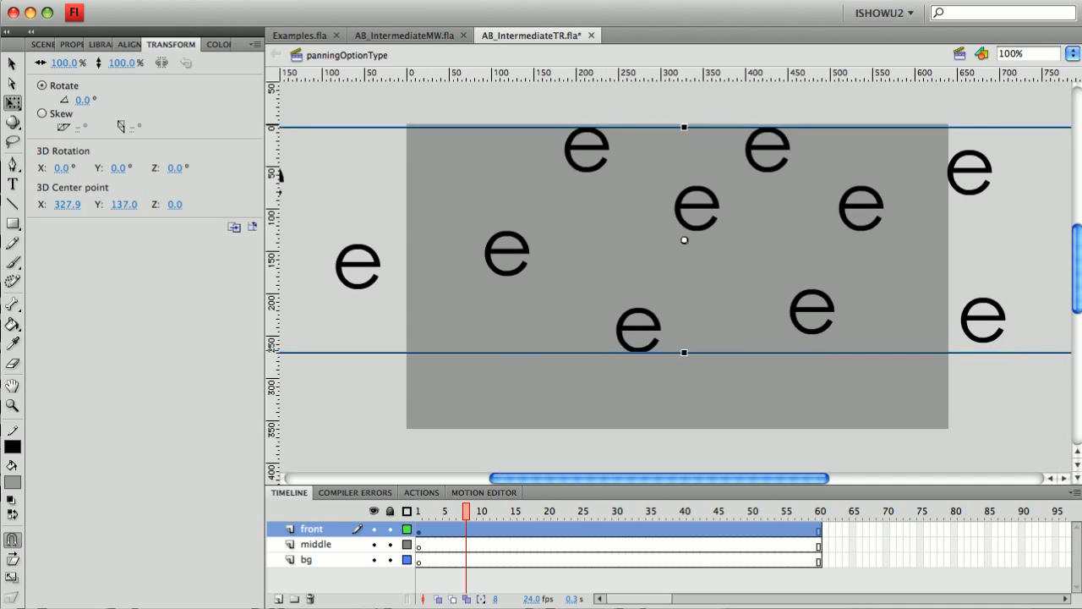
key(Down)
key(Down)
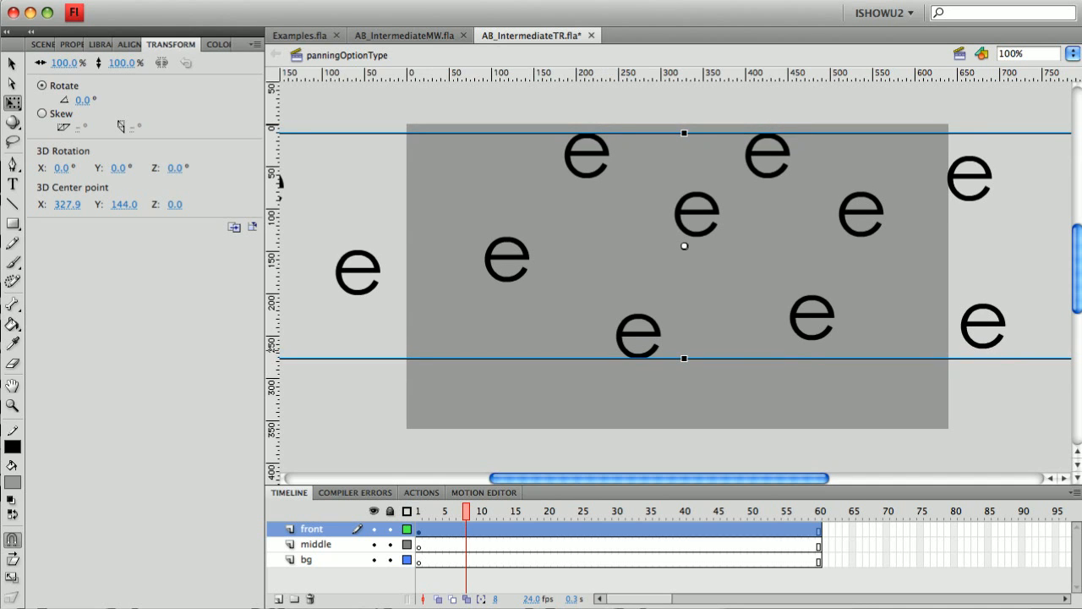
key(comma)
key(comma)
key(comma)
key(comma)
key(comma)
key(comma)
key(comma)
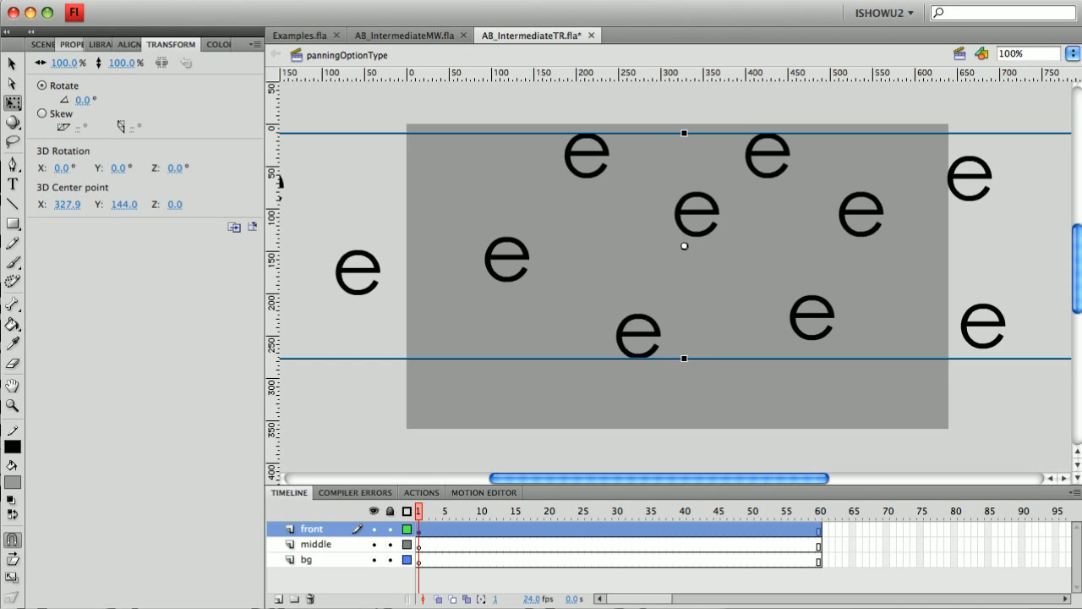
Step: Copy the front layer's e clip
click(72, 44)
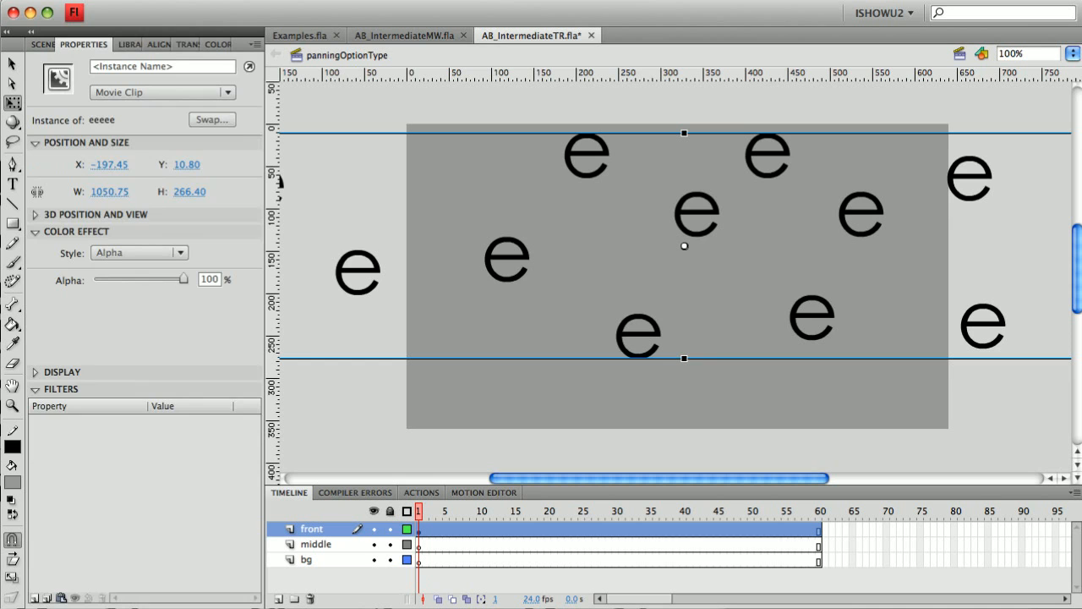
right_click(703, 235)
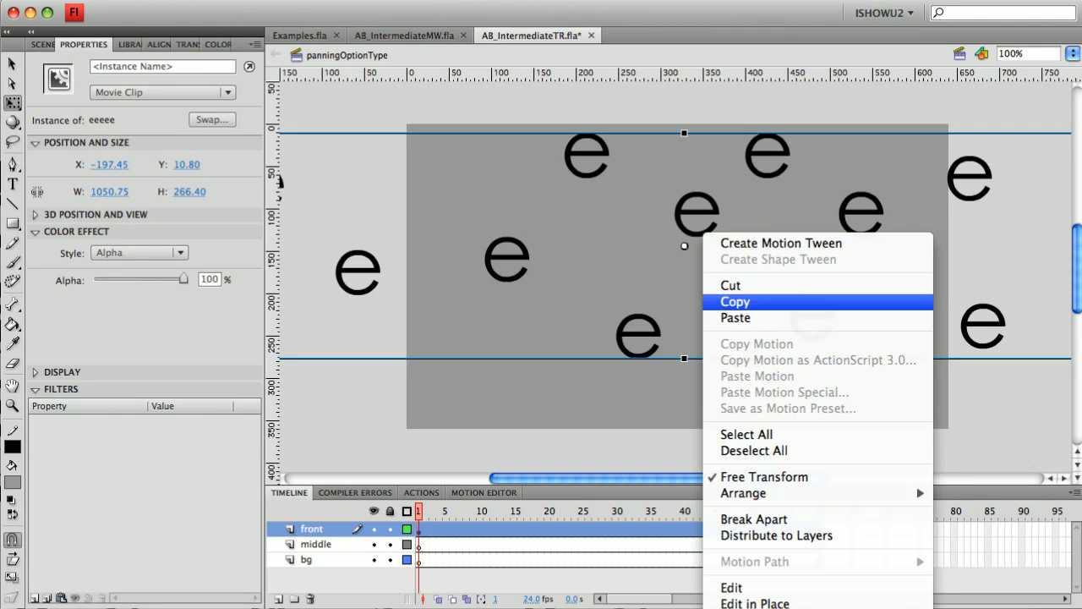
click(735, 302)
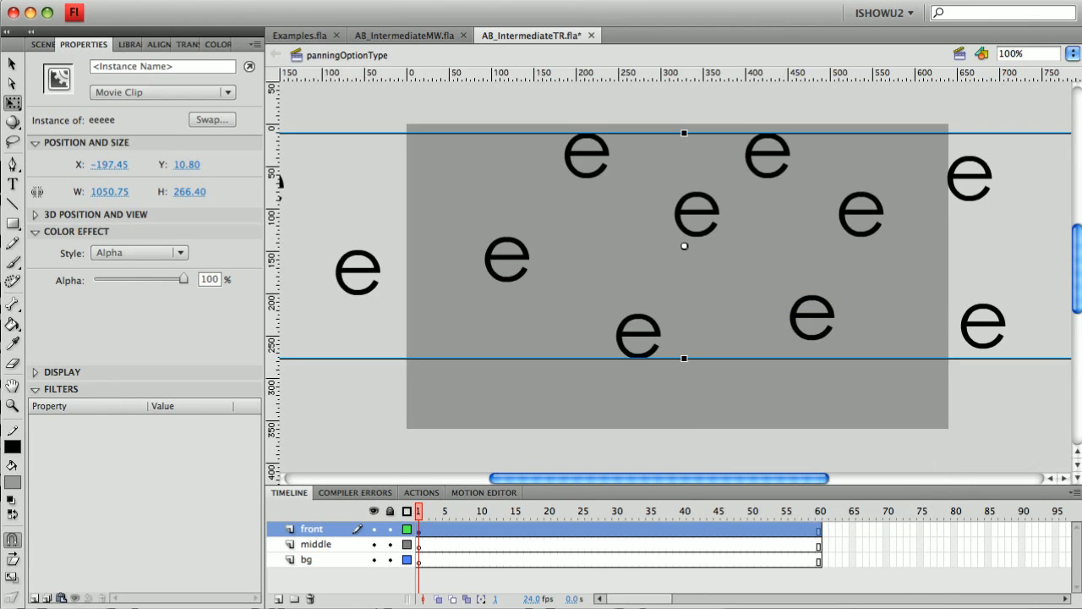
Step: Paste the e clip in place on the middle layer's frame 1 and nudge it down
click(419, 543)
right_click(419, 543)
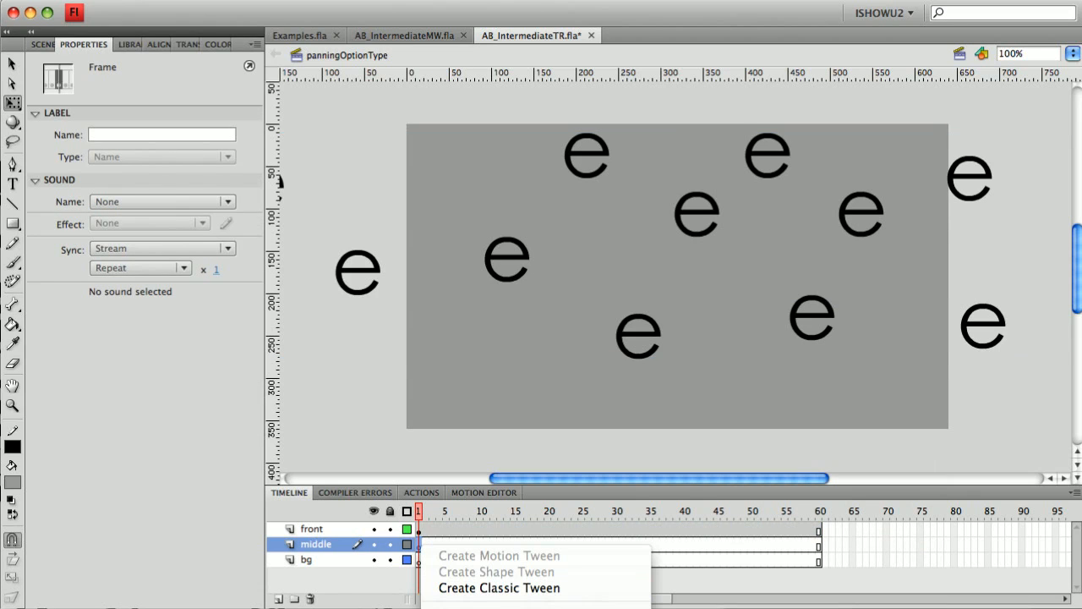
key(Escape)
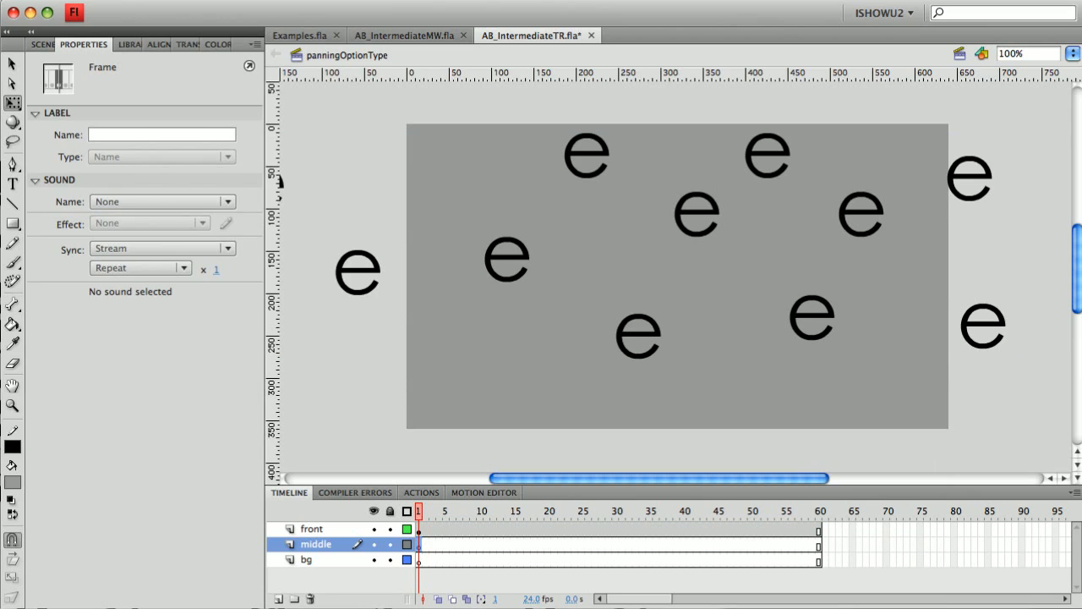
click(131, 0)
click(131, 0)
click(131, 0)
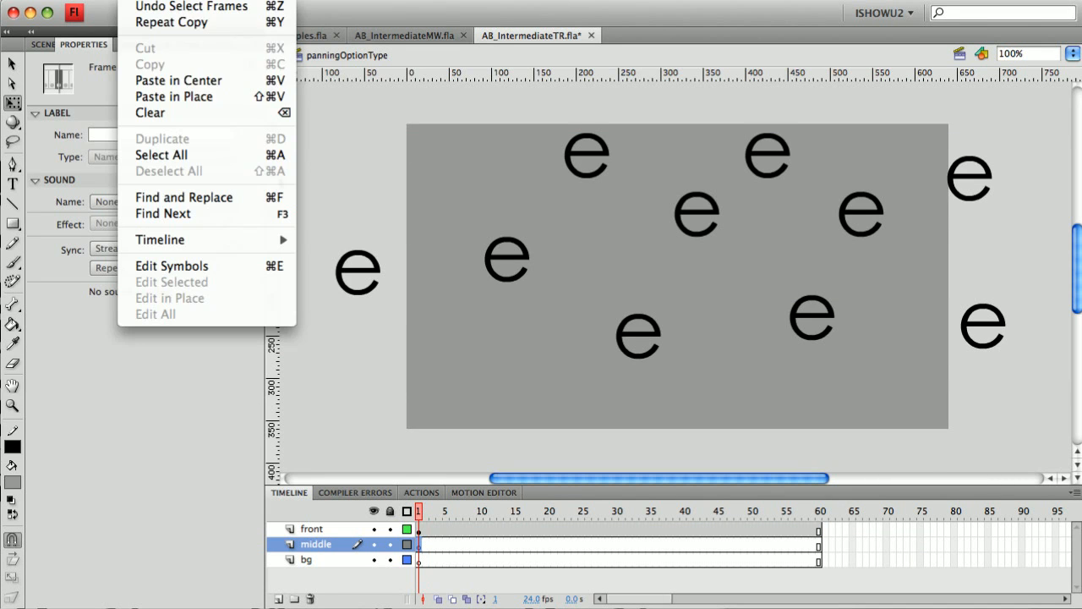
click(174, 97)
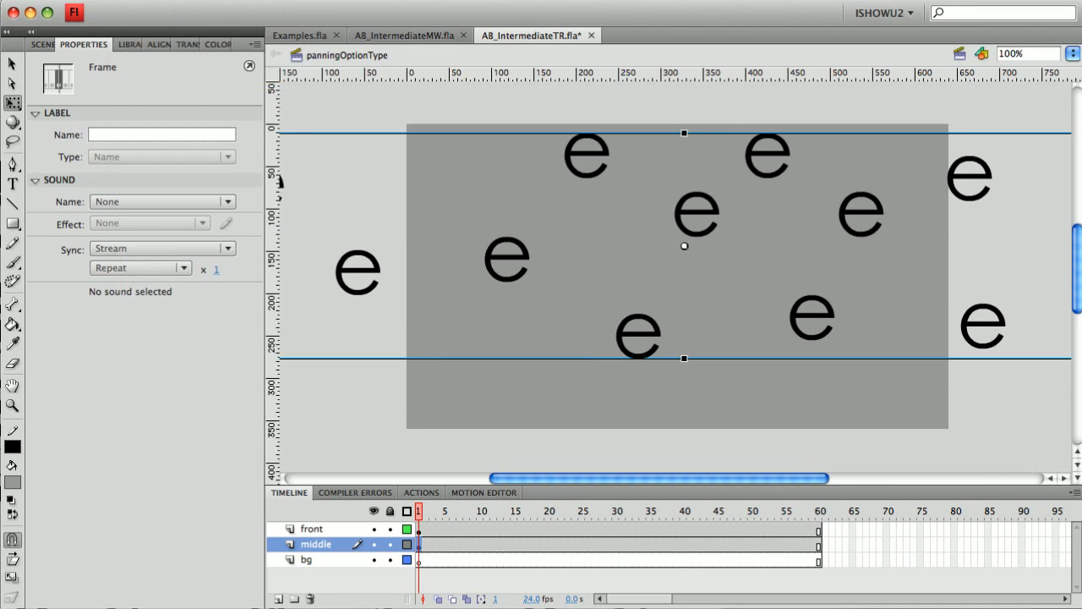
key(Down)
key(Down)
key(Down)
key(Down)
key(Down)
key(Down)
key(Down)
key(Down)
key(Down)
key(Down)
key(Down)
key(Down)
key(Down)
key(Down)
key(Down)
key(Down)
key(Down)
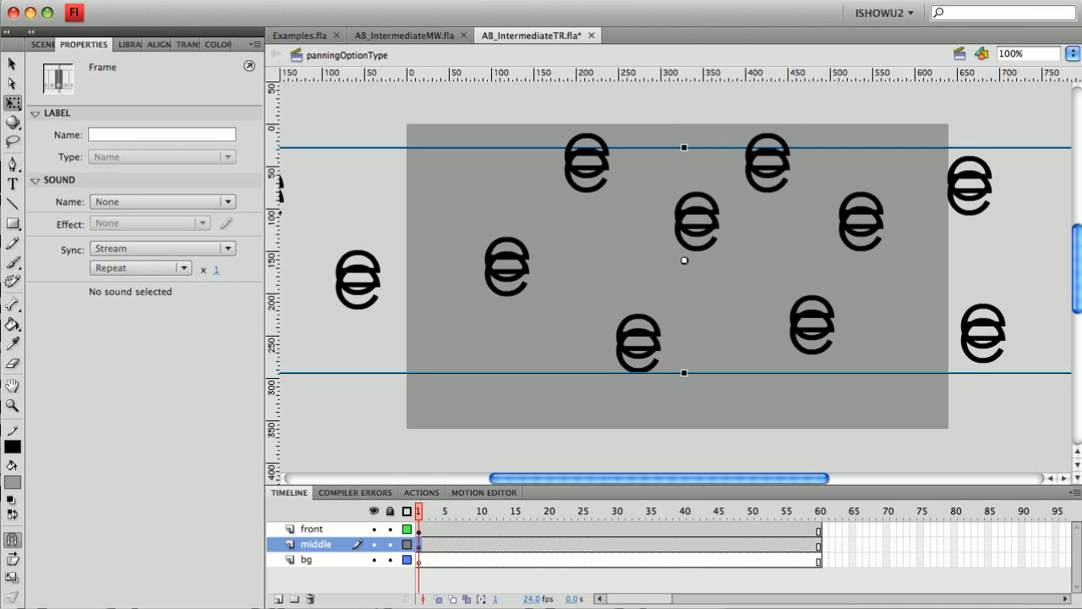
Step: Paste the e clip in place on the bg layer and nudge it down four pixels
click(307, 560)
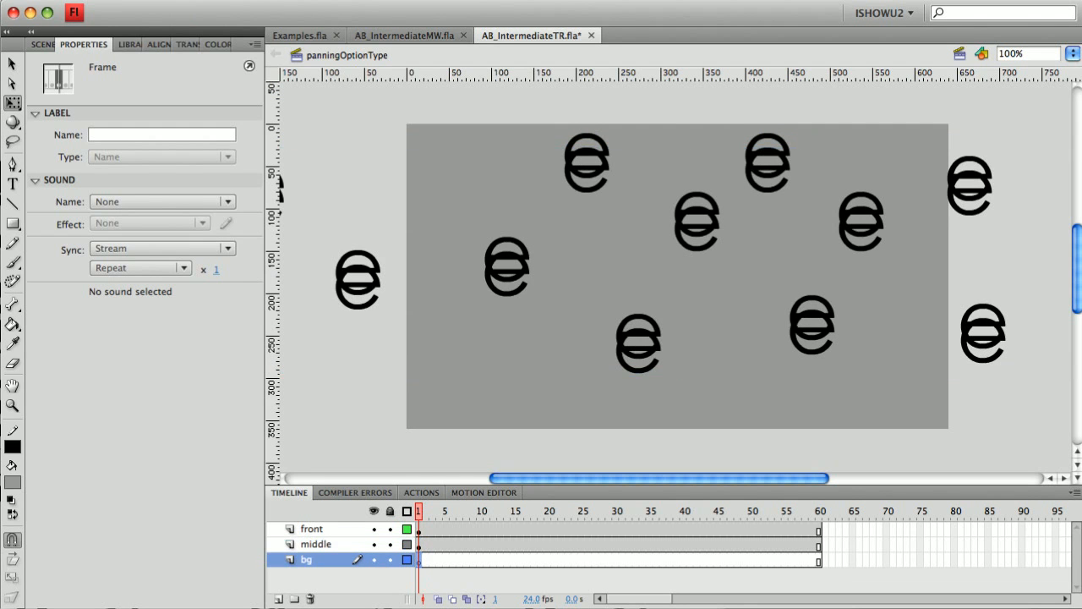
click(129, 1)
click(176, 98)
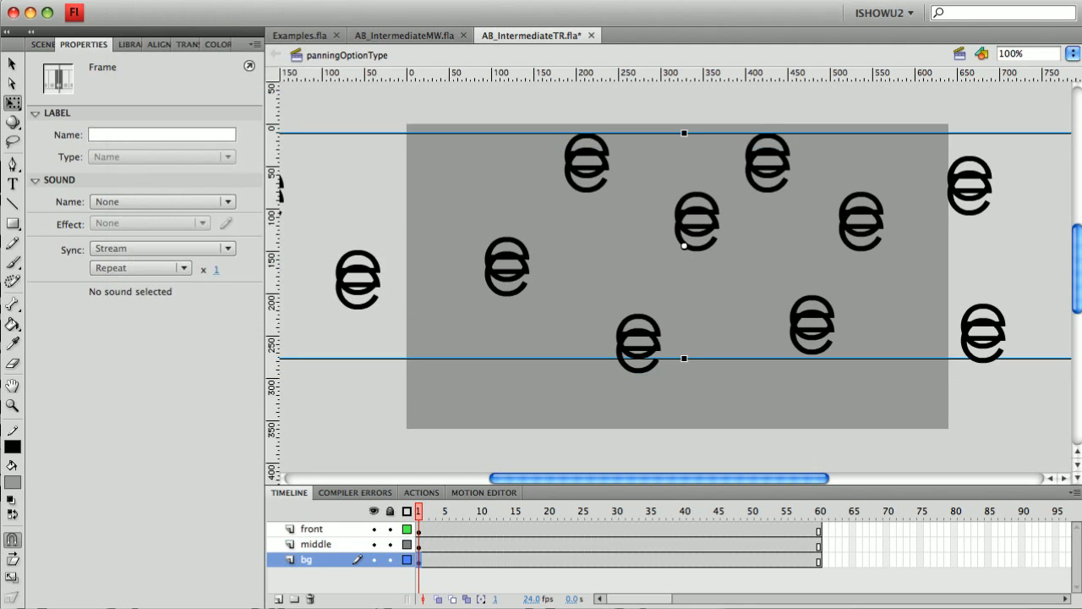
key(Down)
key(Down)
key(Down)
key(Down)
key(Down)
key(Down)
key(Down)
key(Down)
key(Down)
key(Down)
key(Down)
key(Down)
key(Down)
key(Down)
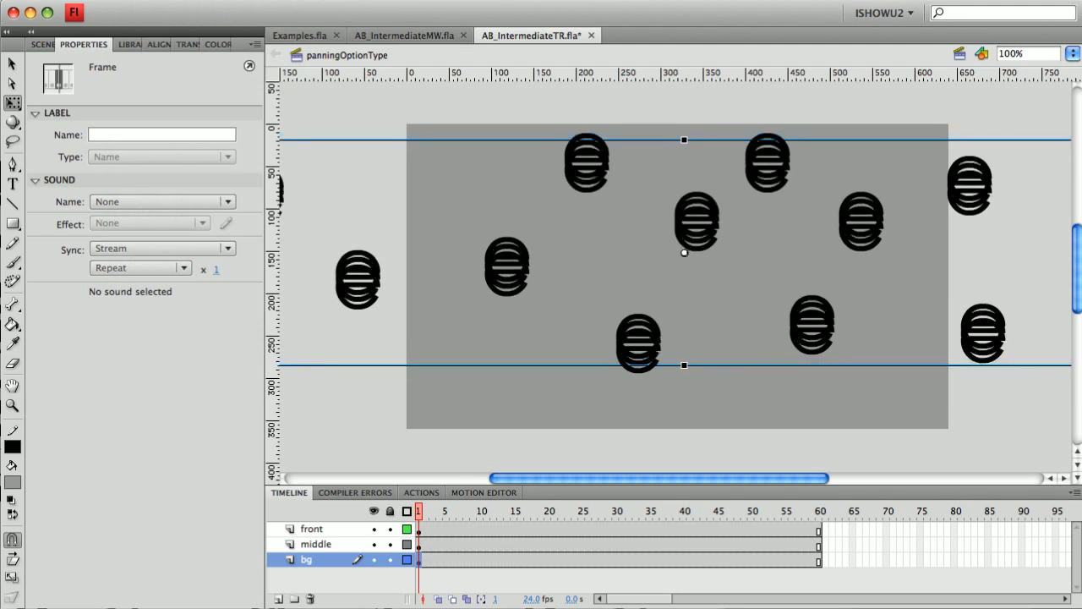
key(Down)
key(Down)
key(Down)
key(Down)
key(Down)
key(Down)
key(Down)
key(Down)
key(Down)
key(Down)
key(Down)
key(Down)
key(Down)
key(Down)
key(Down)
key(Down)
key(Down)
key(Down)
key(Down)
key(Down)
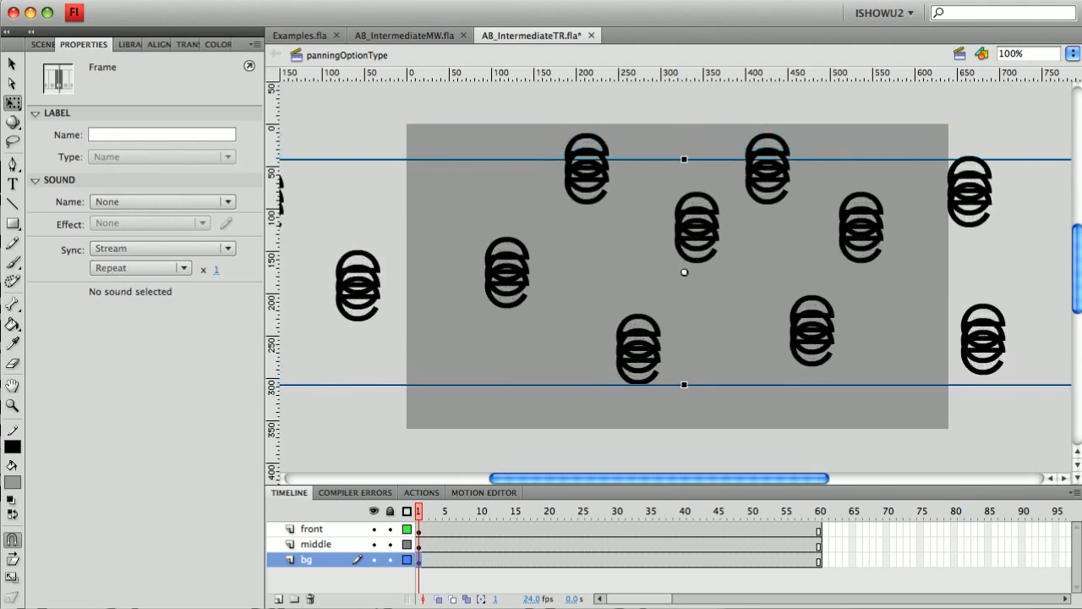
key(Down)
key(Down)
key(Down)
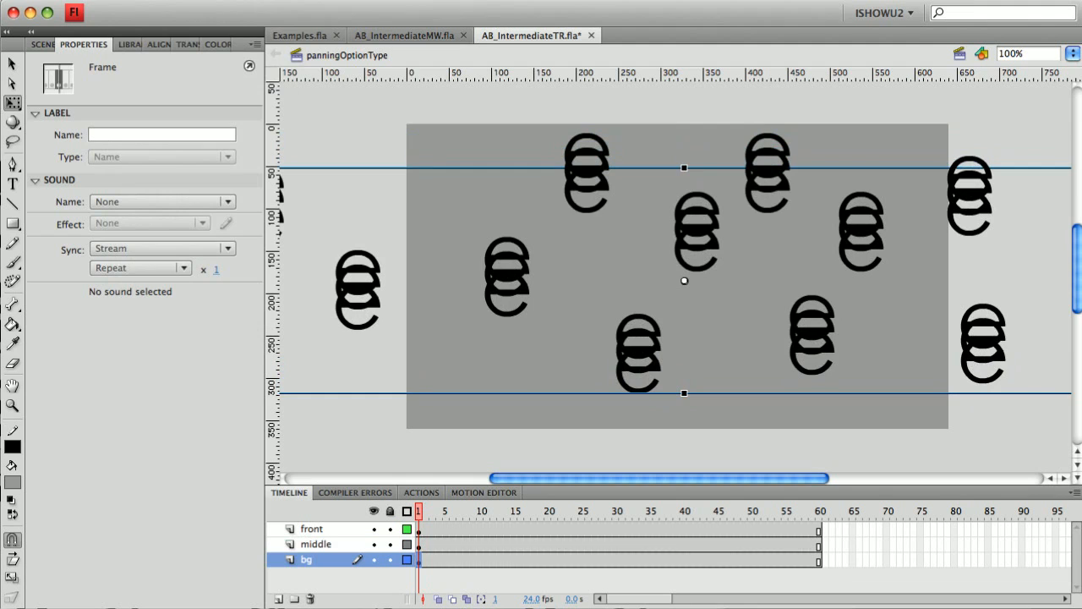
key(Down)
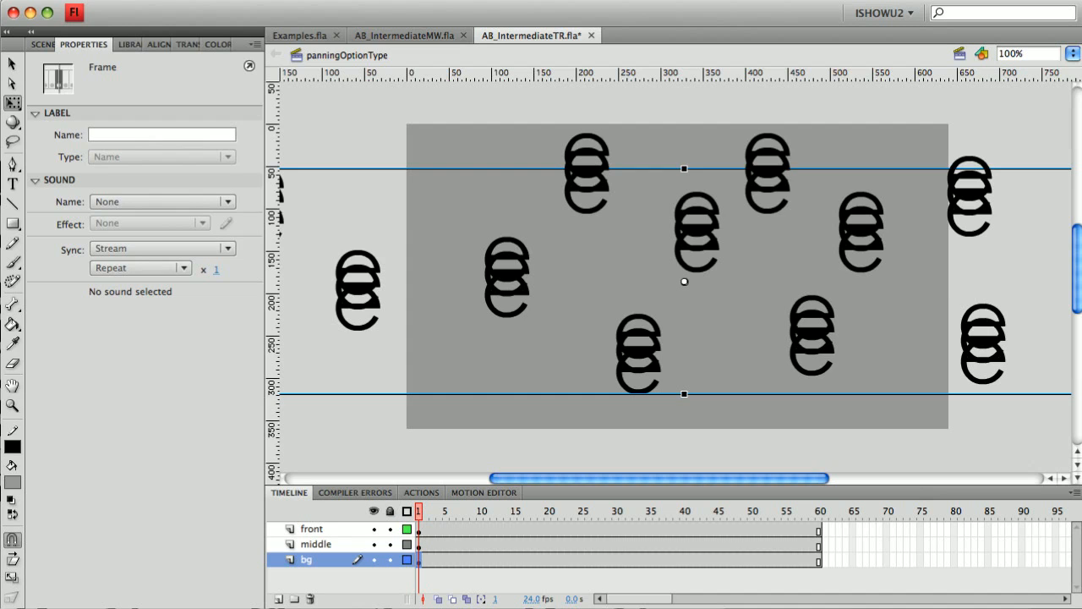
Step: Hide the middle and bg layers and shift the front e clip about 208 px right to X 63.50
click(373, 544)
click(373, 559)
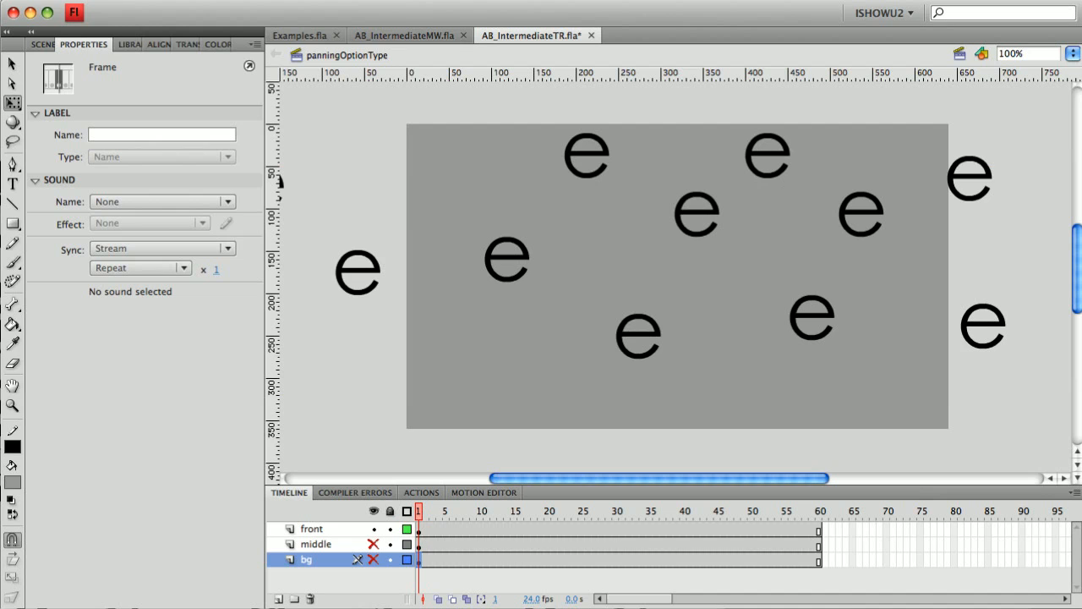
click(312, 529)
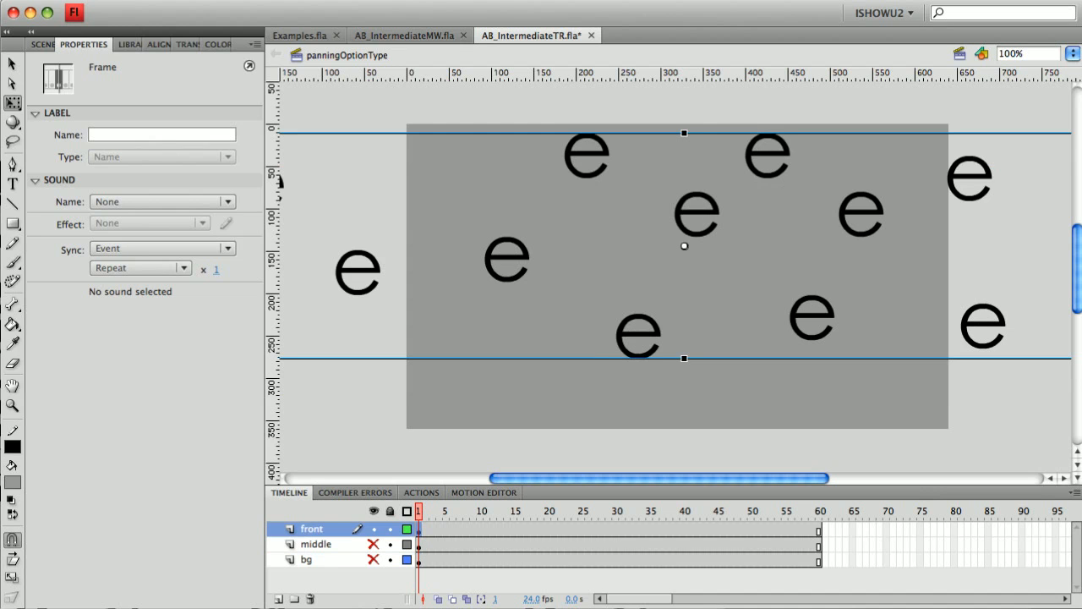
click(638, 337)
drag(496, 276, 717, 276)
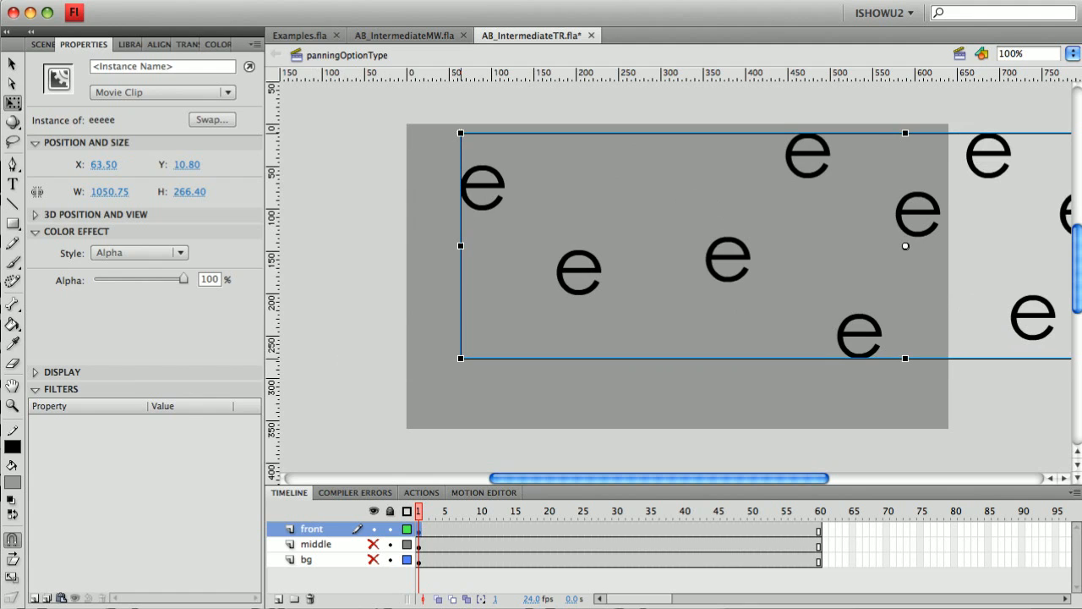
Step: Add a motion tween to the front clip, spanning to frame 60
right_click(595, 286)
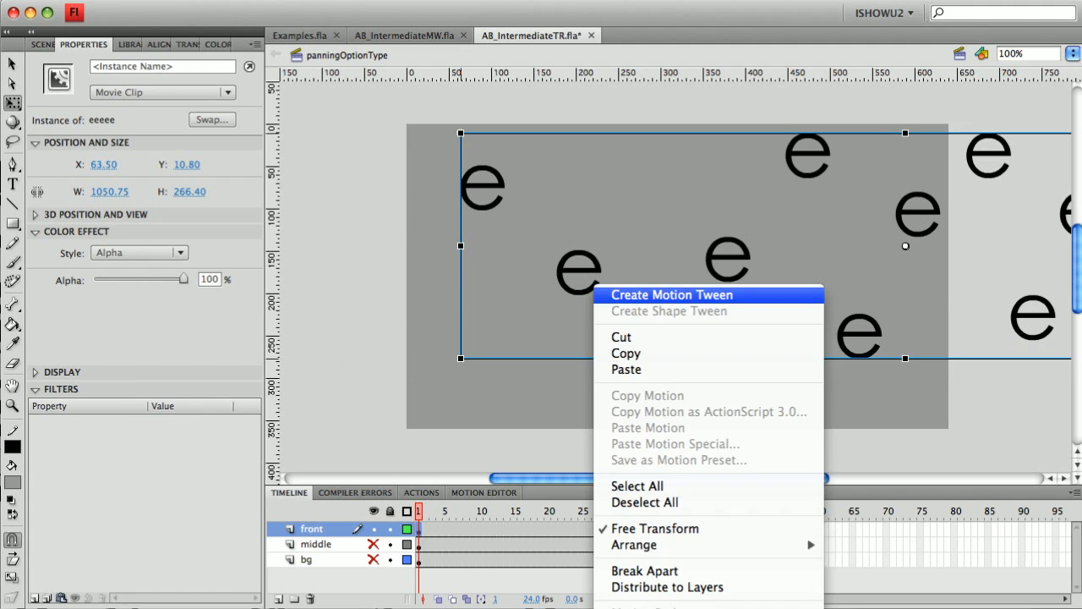
click(671, 295)
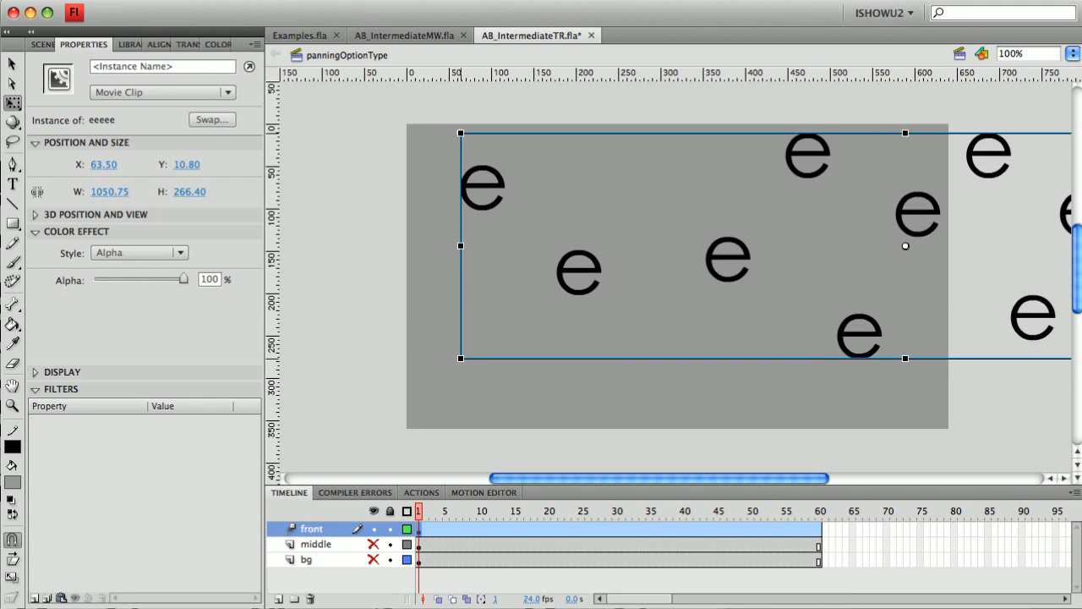
click(820, 512)
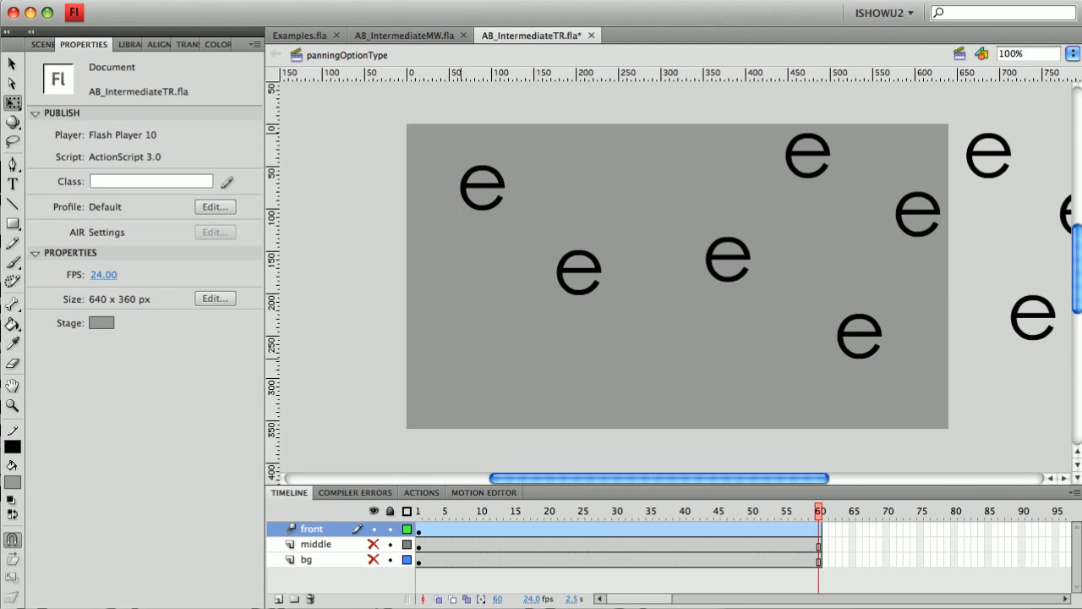
Step: End the front tween at X -467.45 on frame 60, preview it, then show middle and hide front
drag(839, 333, 389, 333)
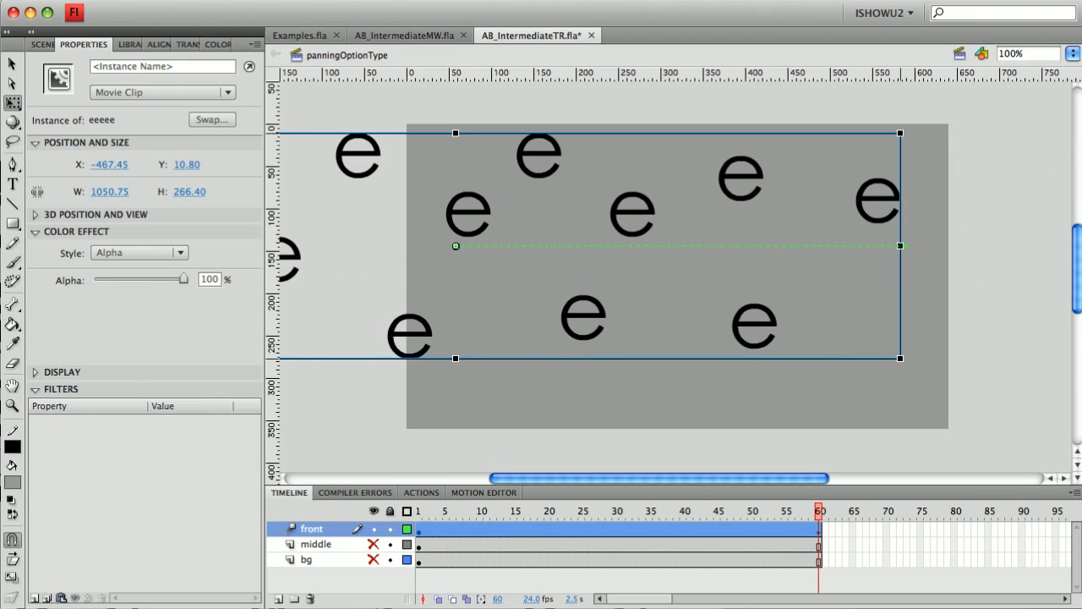
click(407, 511)
key(Return)
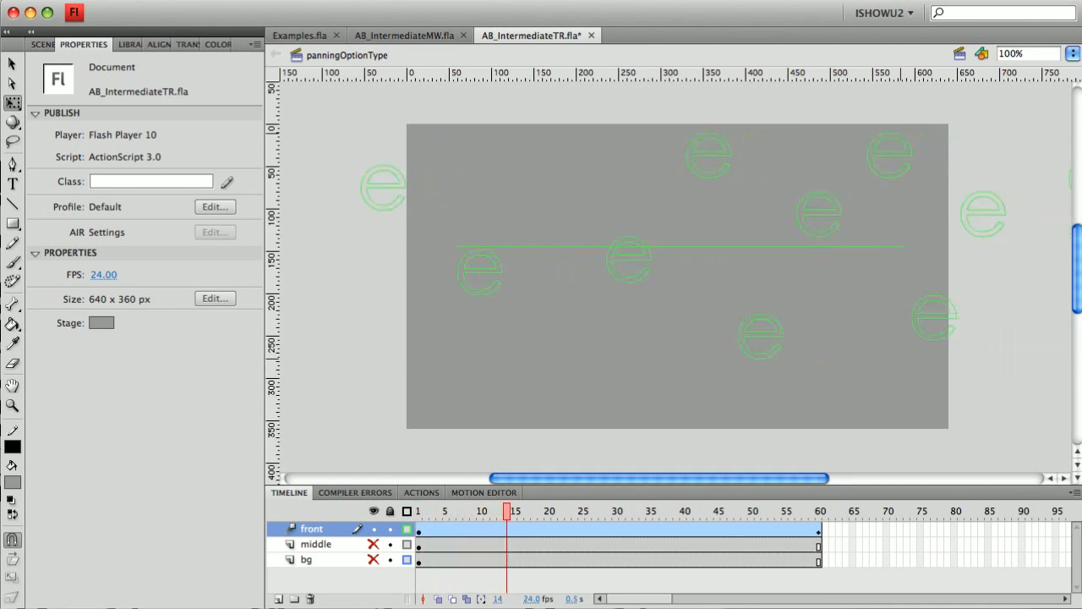
click(406, 511)
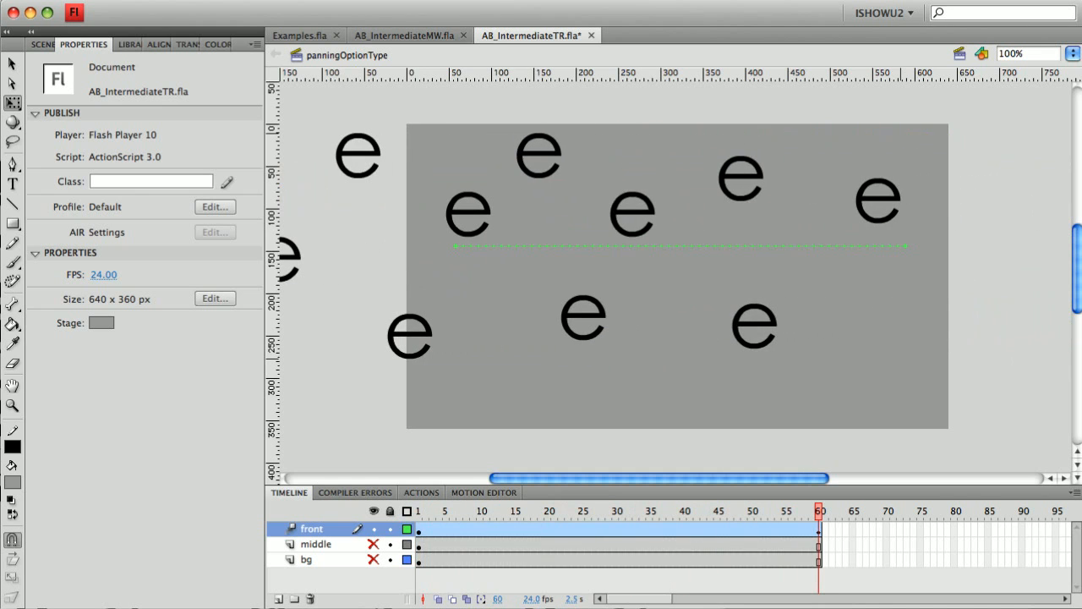
click(373, 543)
click(373, 528)
Step: Lock the front layer and fade the middle layer's e clip to 70% alpha
click(389, 529)
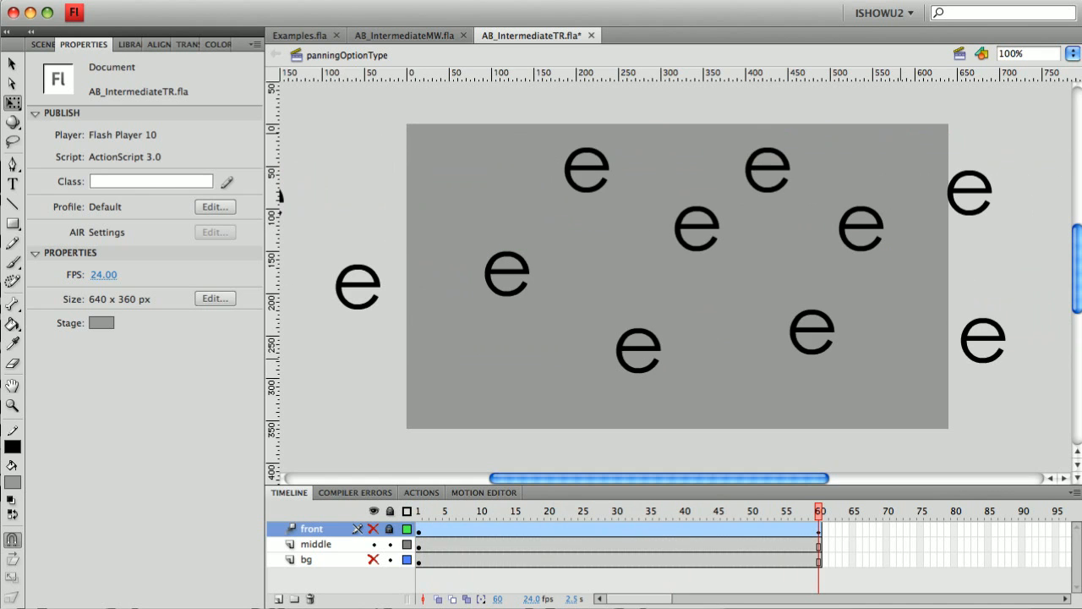
click(316, 544)
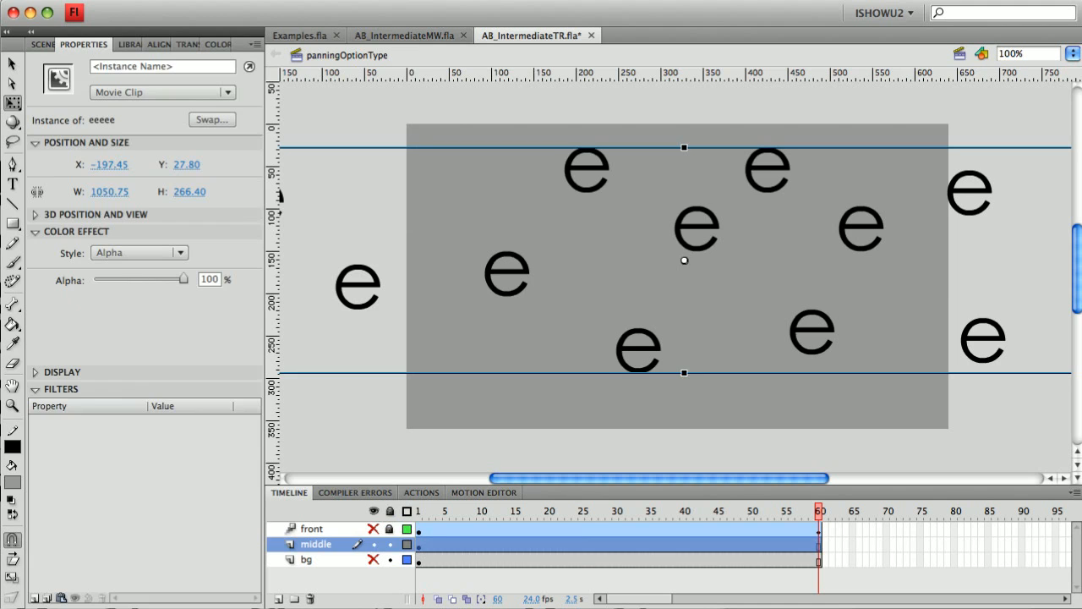
drag(184, 278, 156, 278)
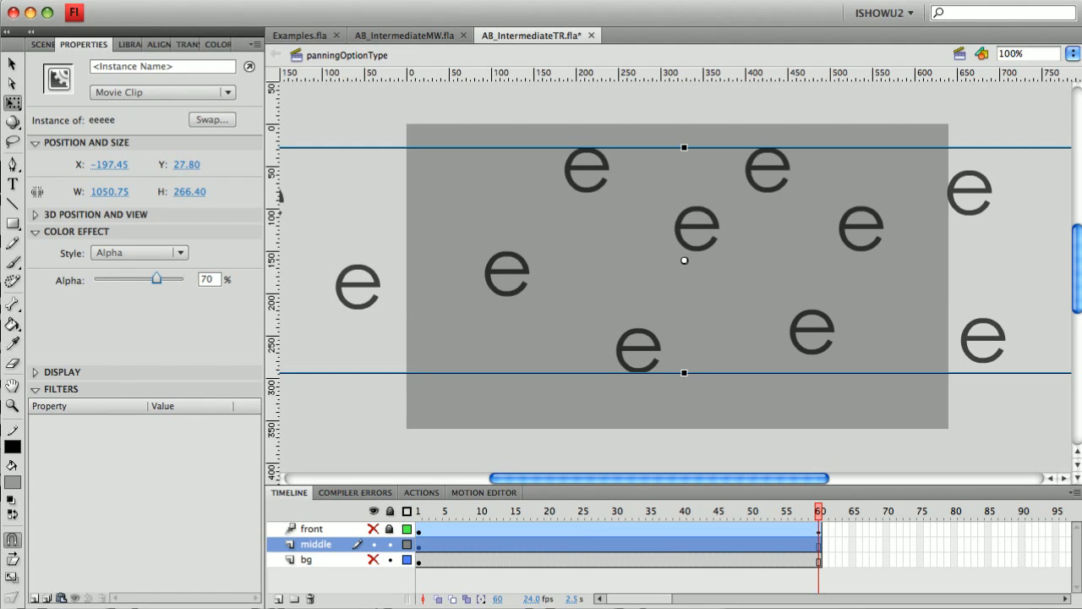
Step: Add a Blur filter with 9 px blur to the middle clip
click(35, 598)
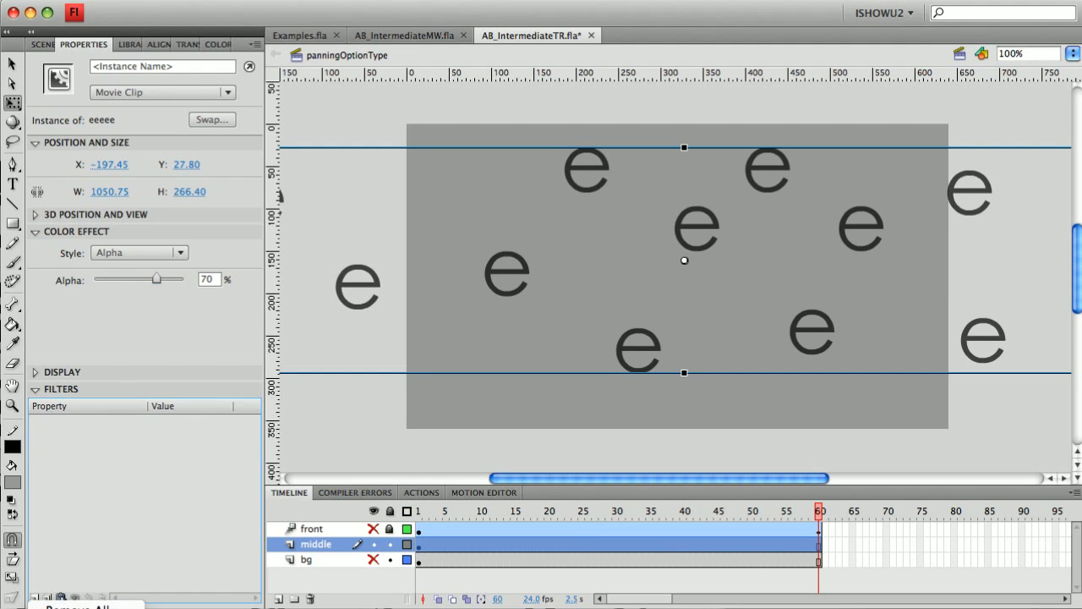
click(63, 608)
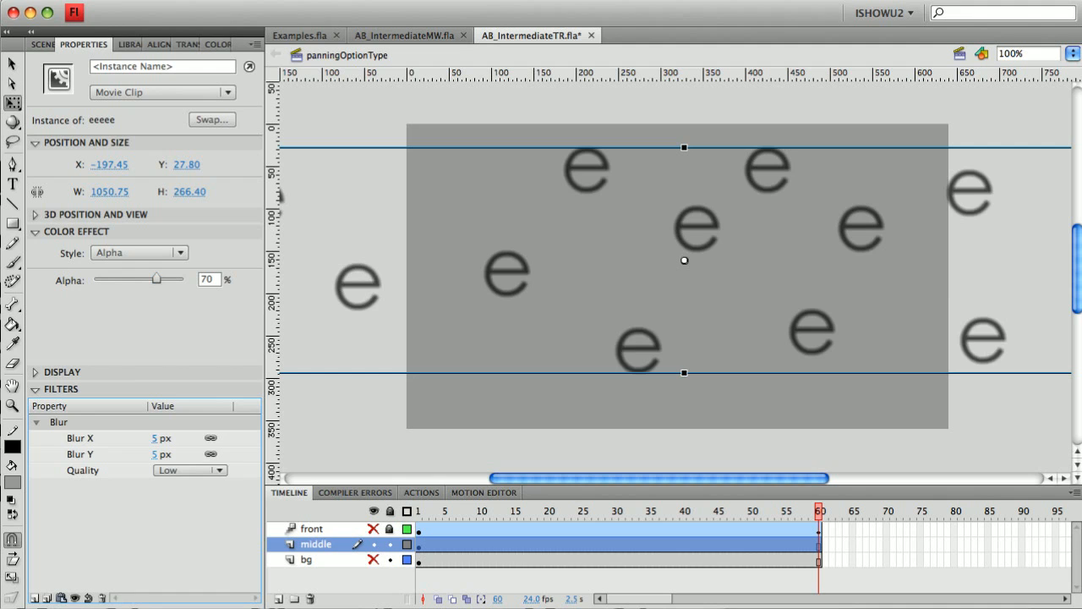
mouse_move(155, 455)
mouse_down()
mouse_move(164, 455)
mouse_move(155, 455)
mouse_up()
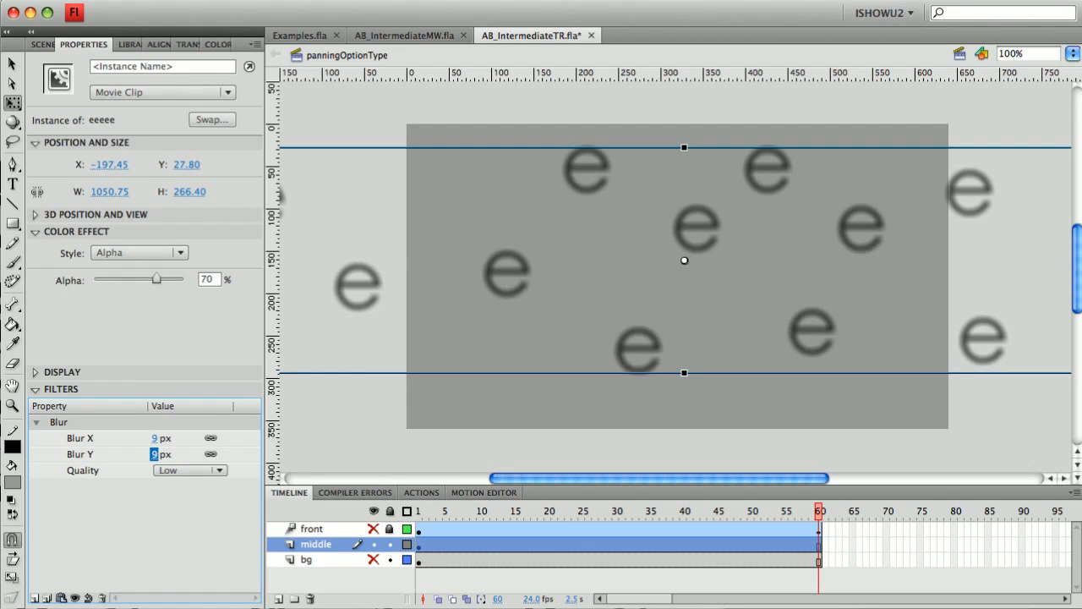
click(348, 194)
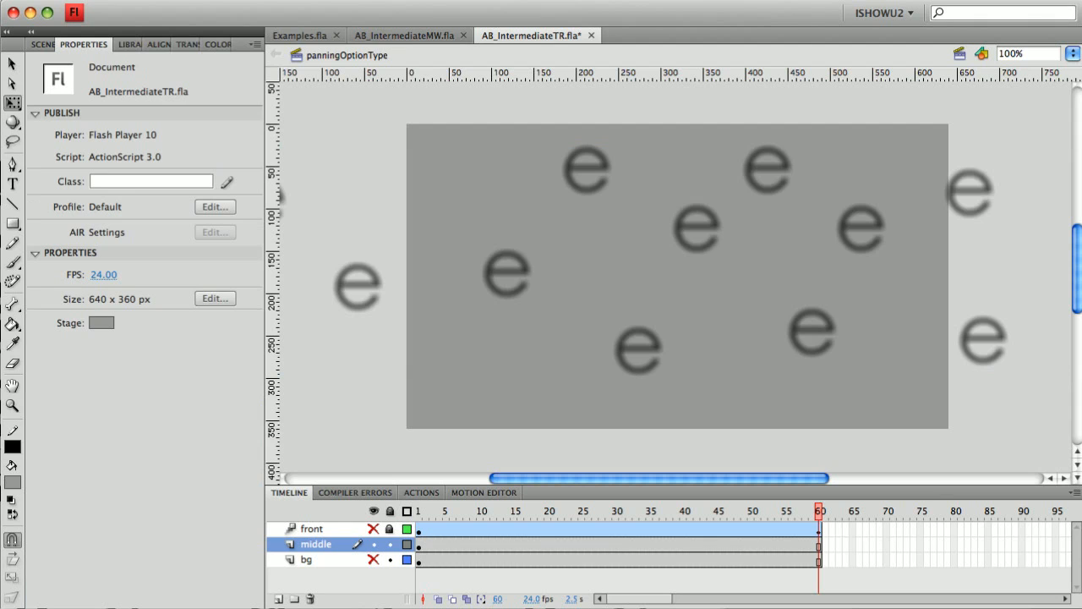
Step: Motion-tween the middle clip, shifting it right at frame 1 and left at frame 60, then preview
right_click(418, 546)
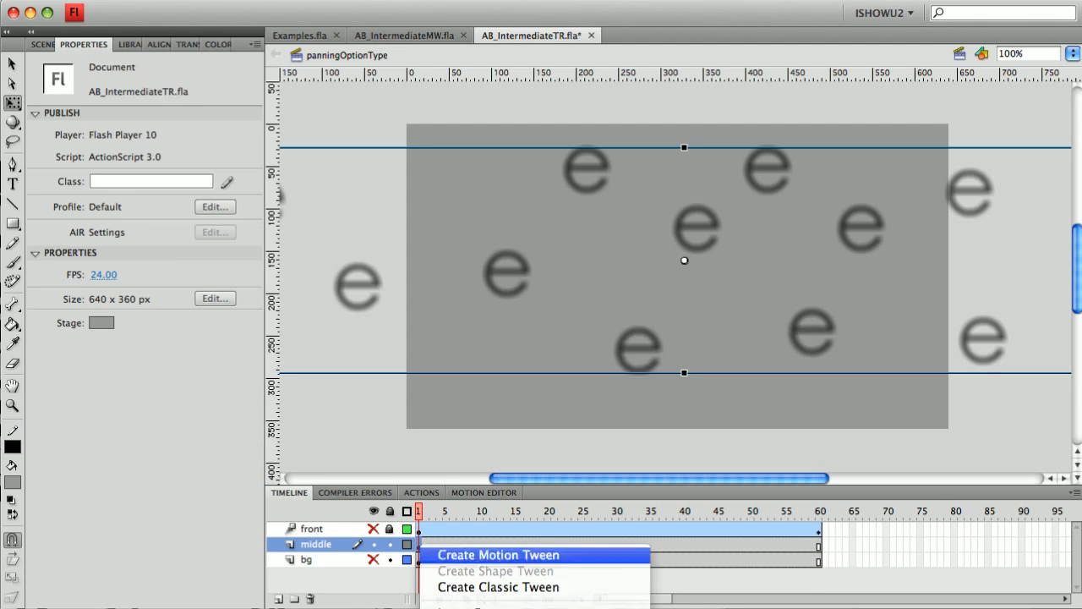
click(498, 554)
drag(372, 302, 539, 302)
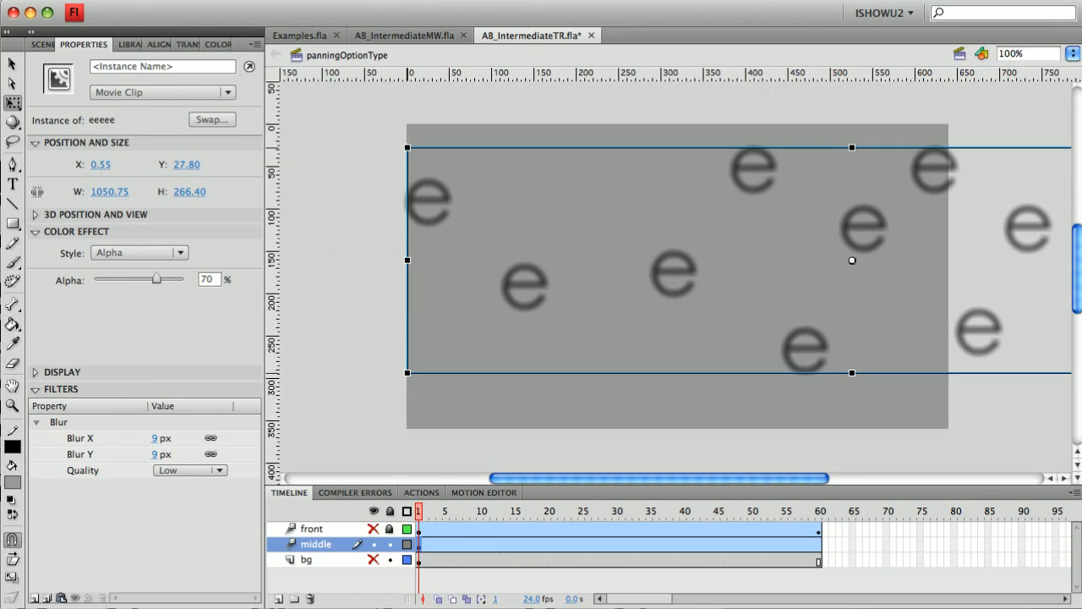
drag(419, 511, 819, 511)
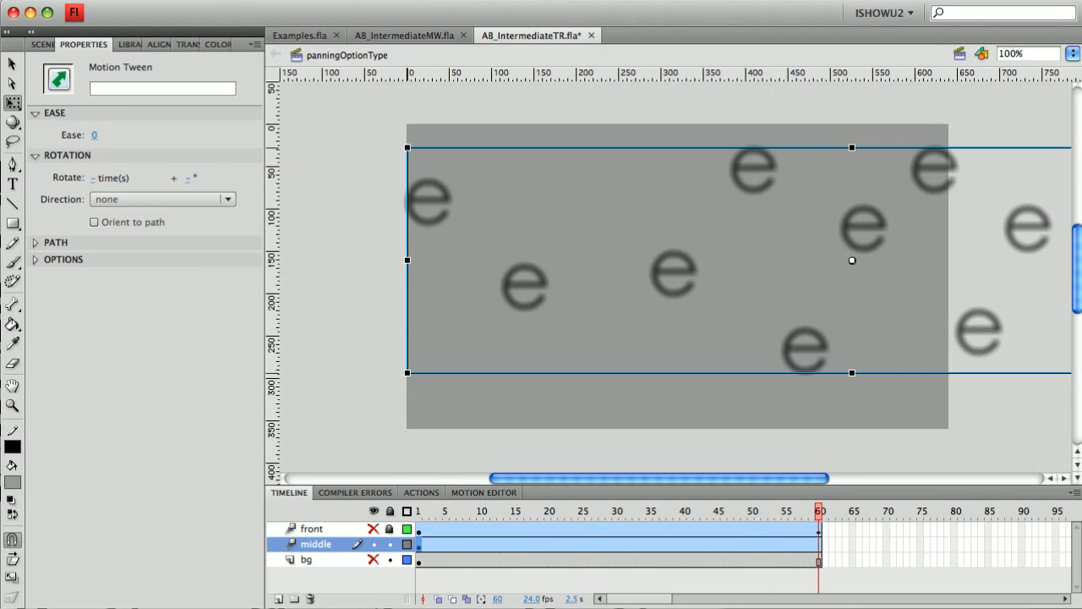
drag(824, 349, 476, 349)
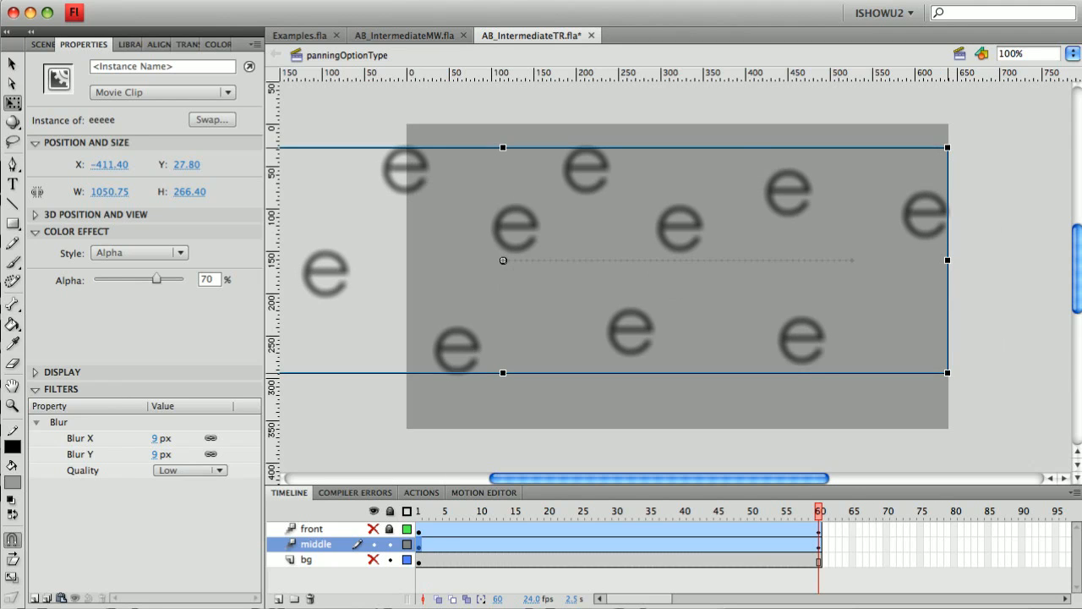
key(Return)
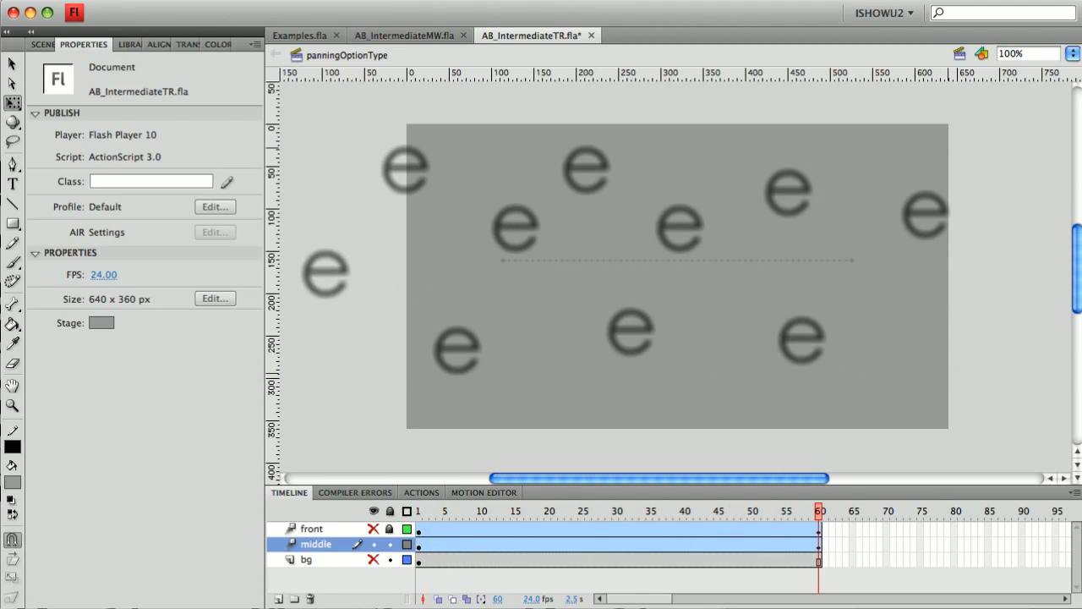
Step: Show the front layer, play both layers together, and scrub back to frame 12
click(373, 529)
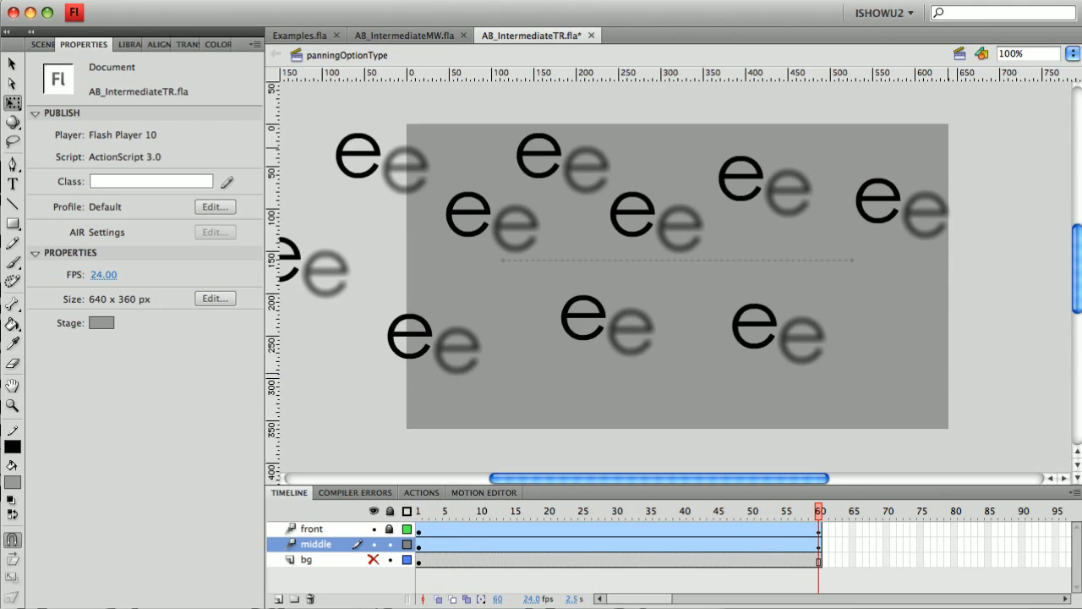
key(Return)
drag(818, 511, 418, 511)
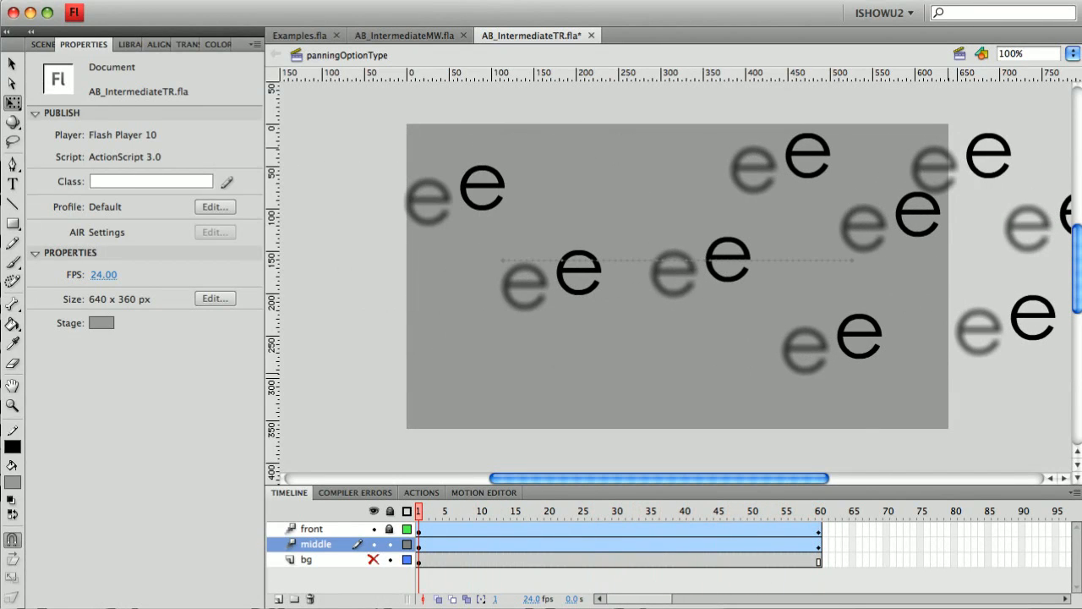
Step: Fade the middle clip to 46% alpha, lock the middle layer and hide the front layer
click(852, 260)
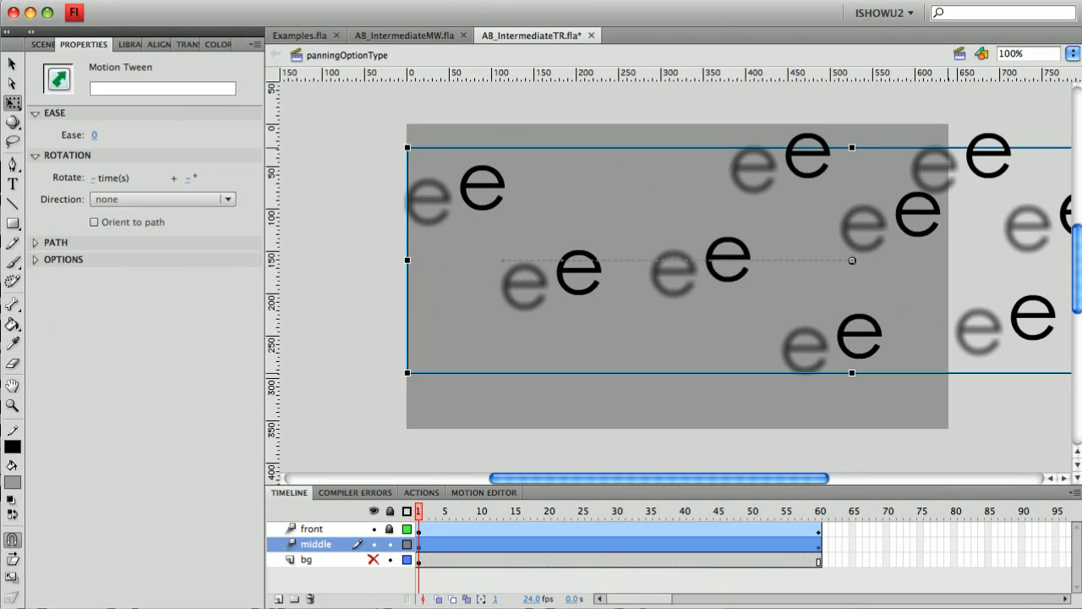
click(852, 260)
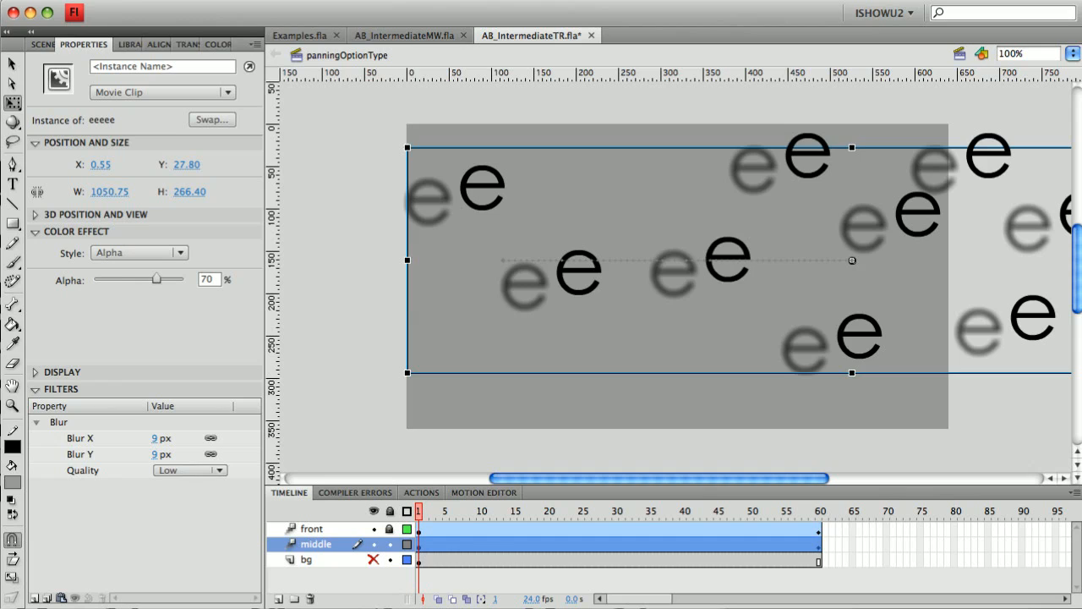
drag(157, 279, 136, 279)
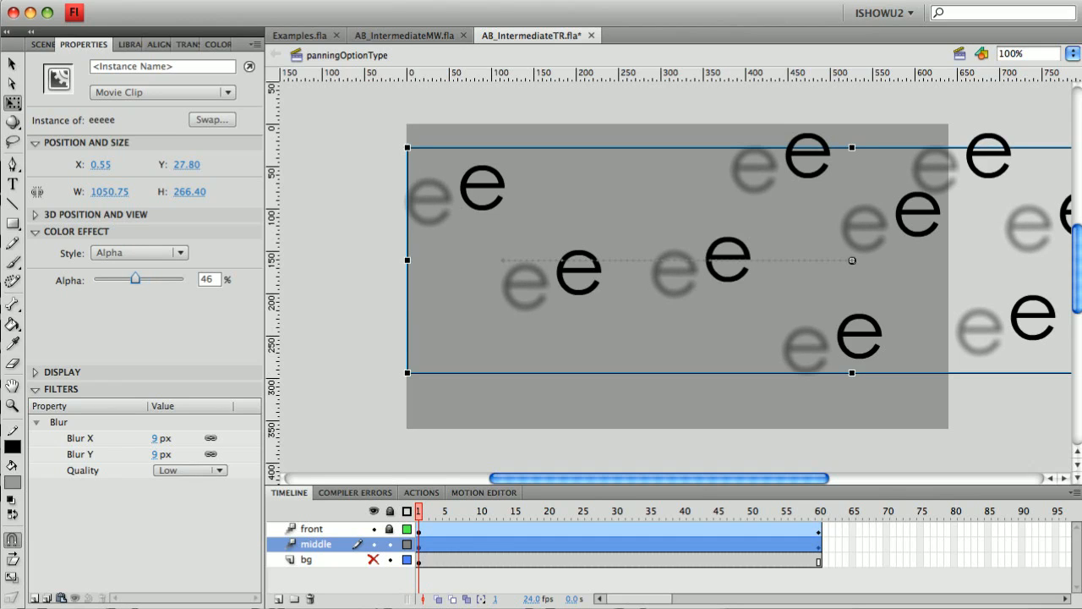
click(390, 545)
click(374, 529)
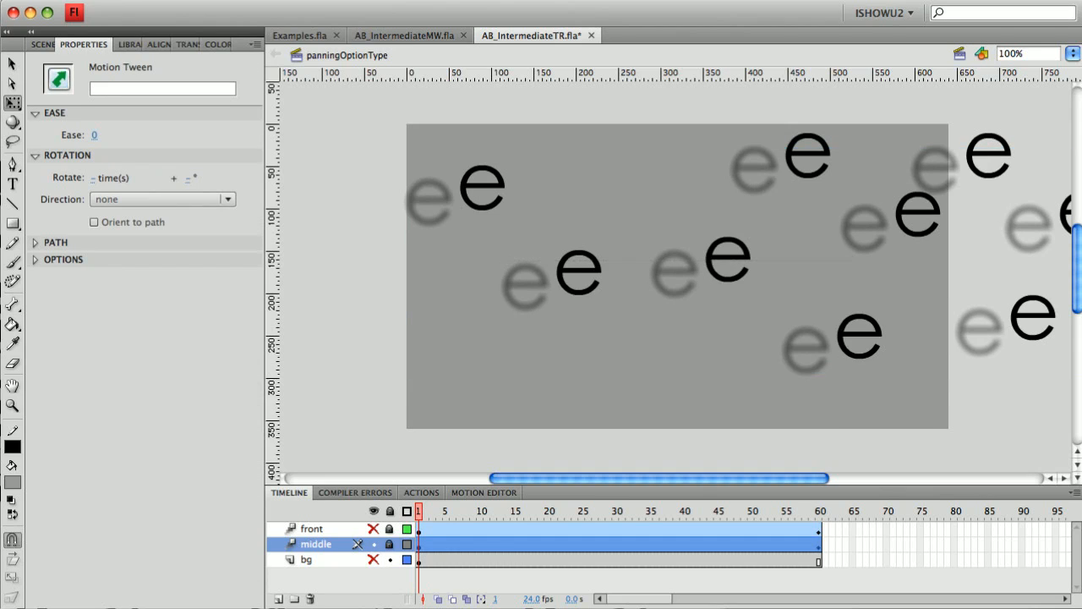
Step: Hide the middle layer, show the bg layer, and fade the bg clip to 28% alpha
click(374, 545)
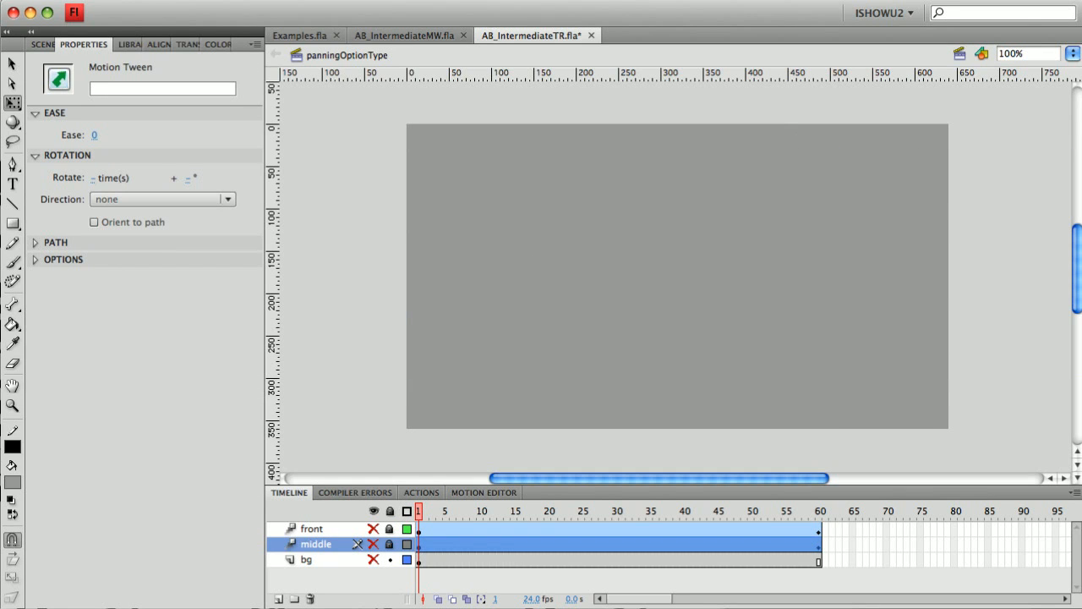
click(374, 559)
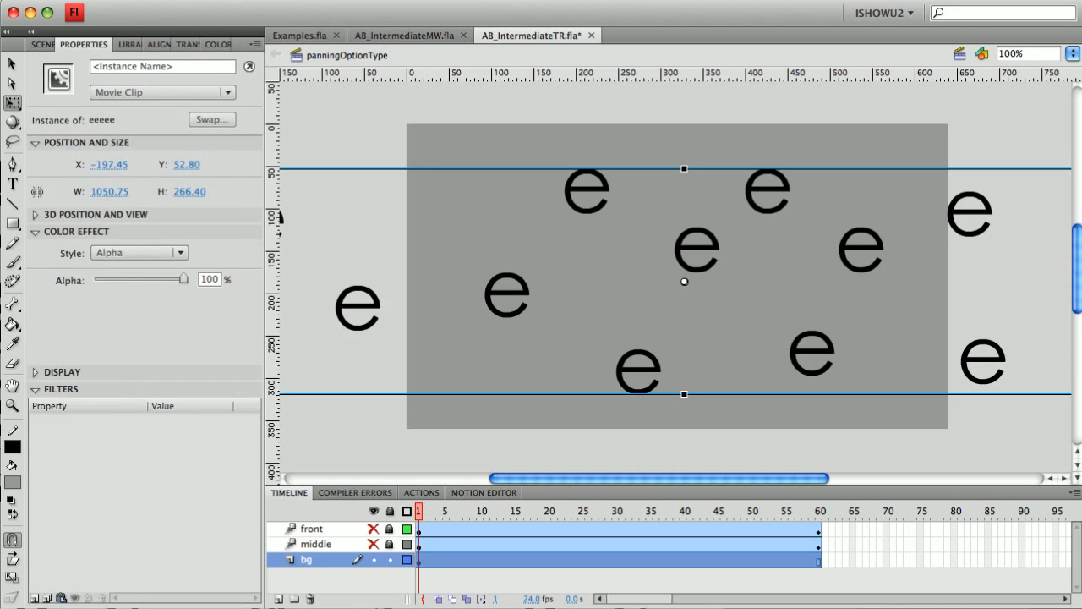
drag(183, 278, 120, 278)
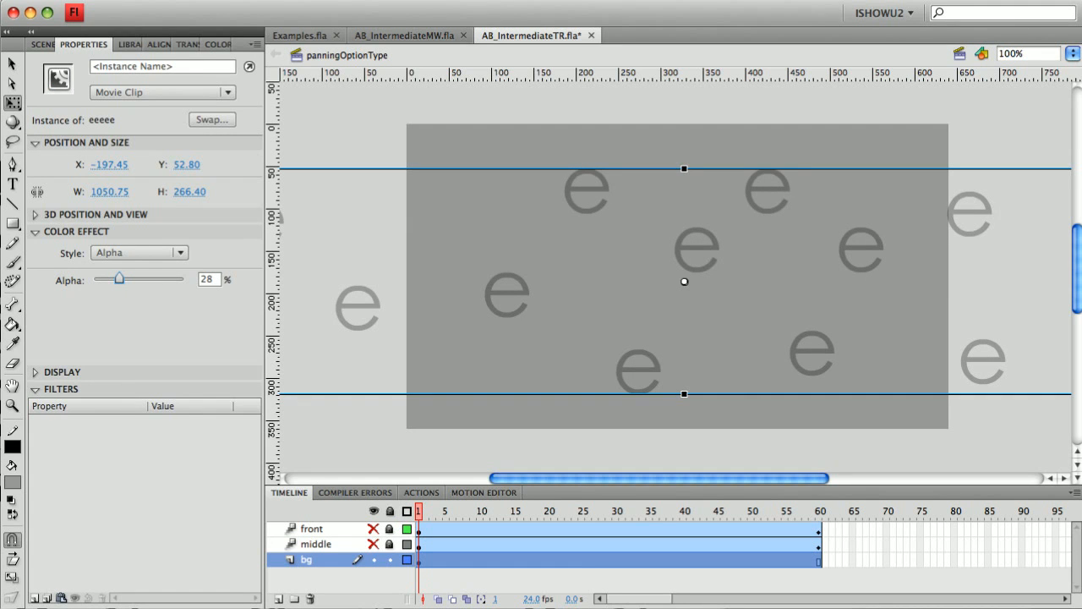
Step: Add a Blur filter of 17 px to the bg clip
click(34, 598)
click(72, 608)
drag(155, 455, 165, 455)
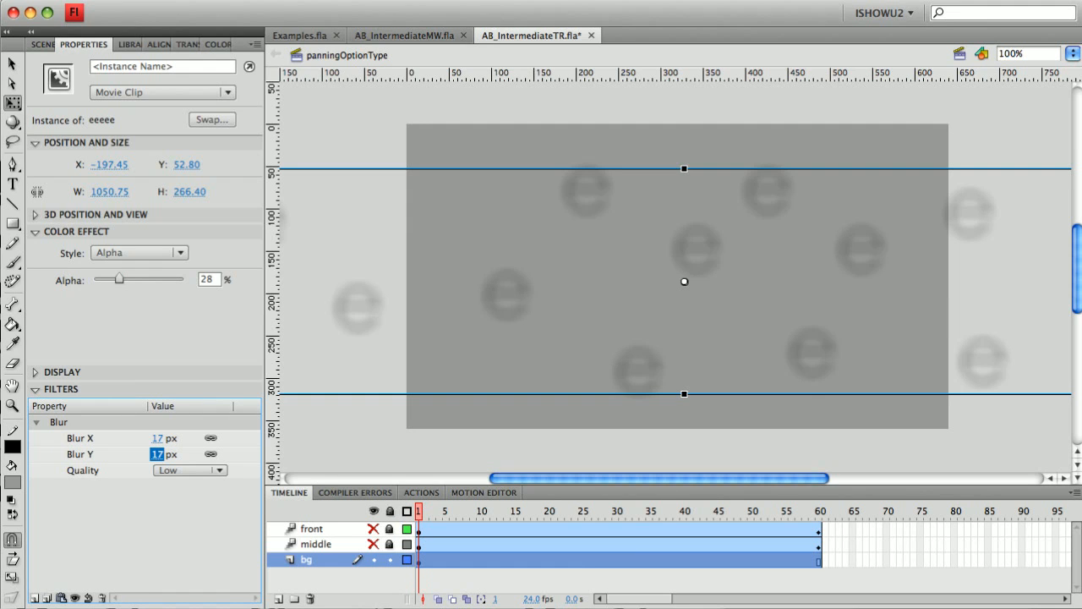
Step: Nudge the bg clip slightly right to X -162.45
drag(509, 310, 524, 326)
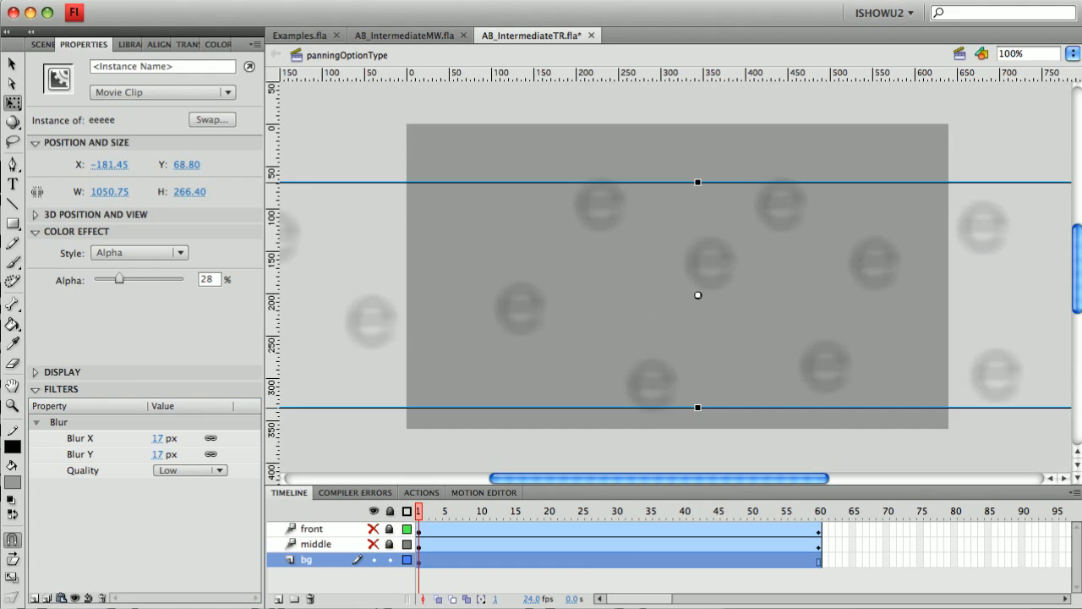
key(super+z)
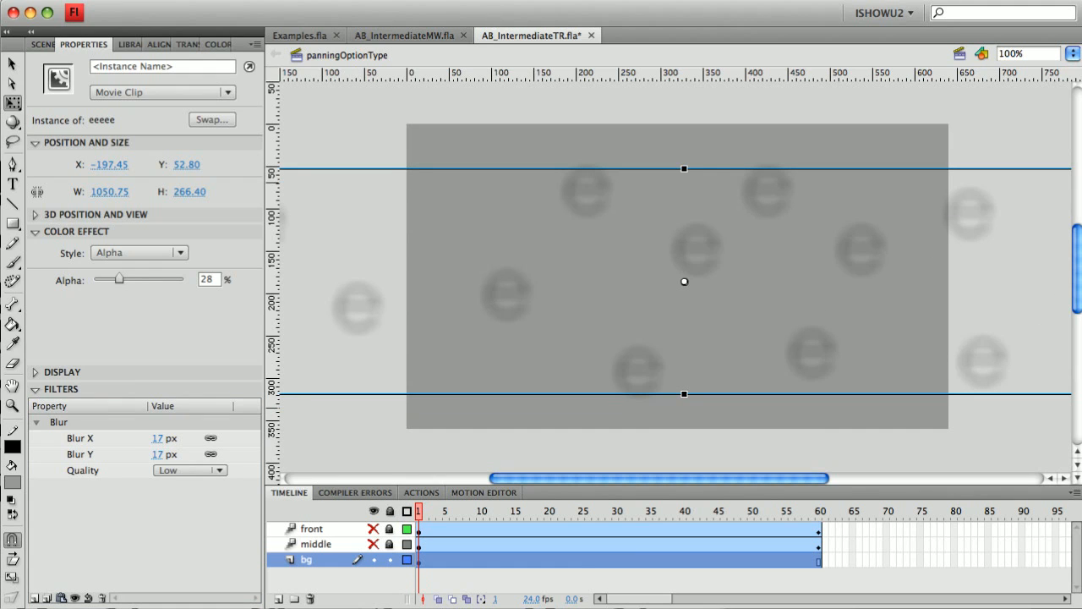
drag(513, 313, 543, 315)
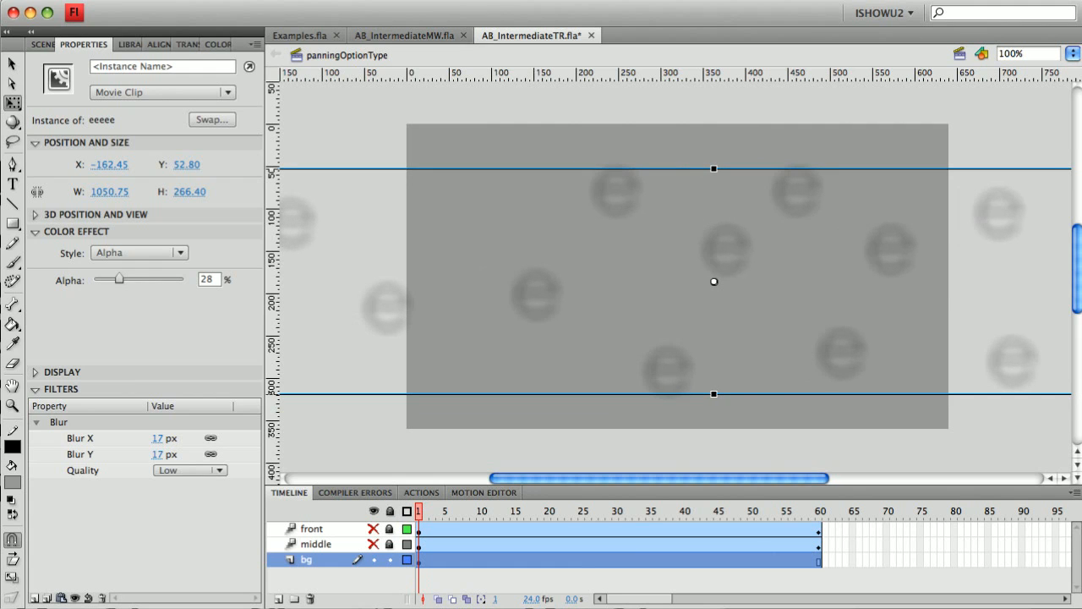
Step: Motion-tween the bg clip and slide it left to X -295.45 at frame 60
right_click(529, 313)
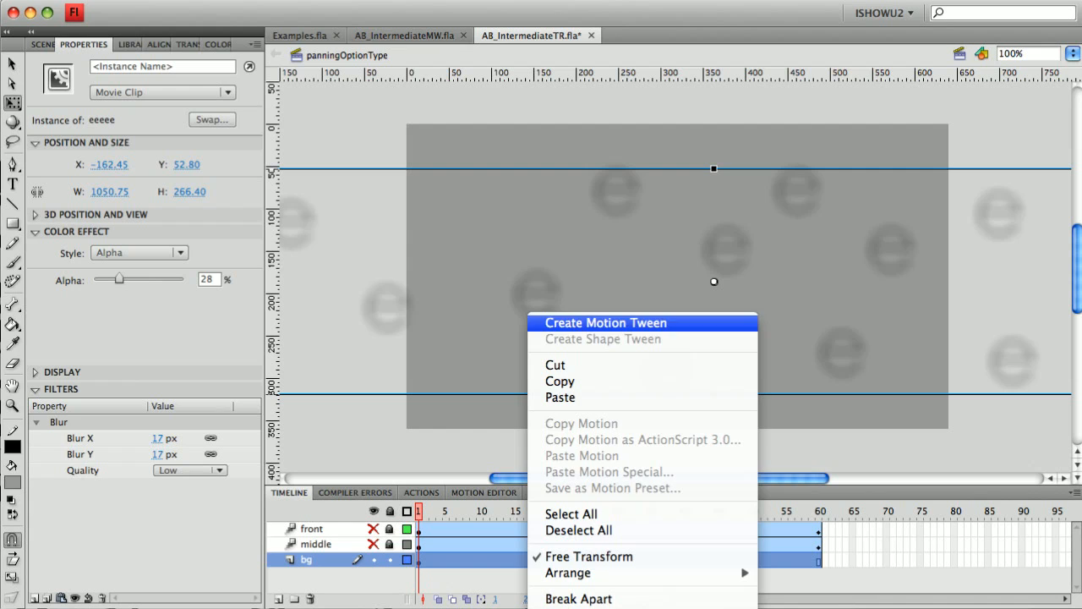
click(592, 322)
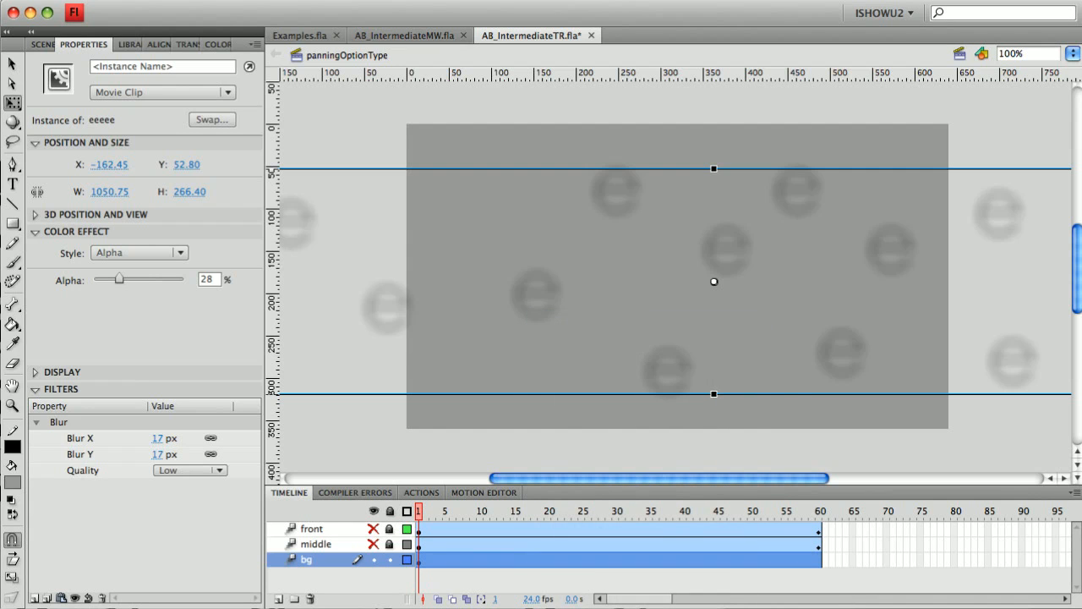
drag(863, 266, 786, 266)
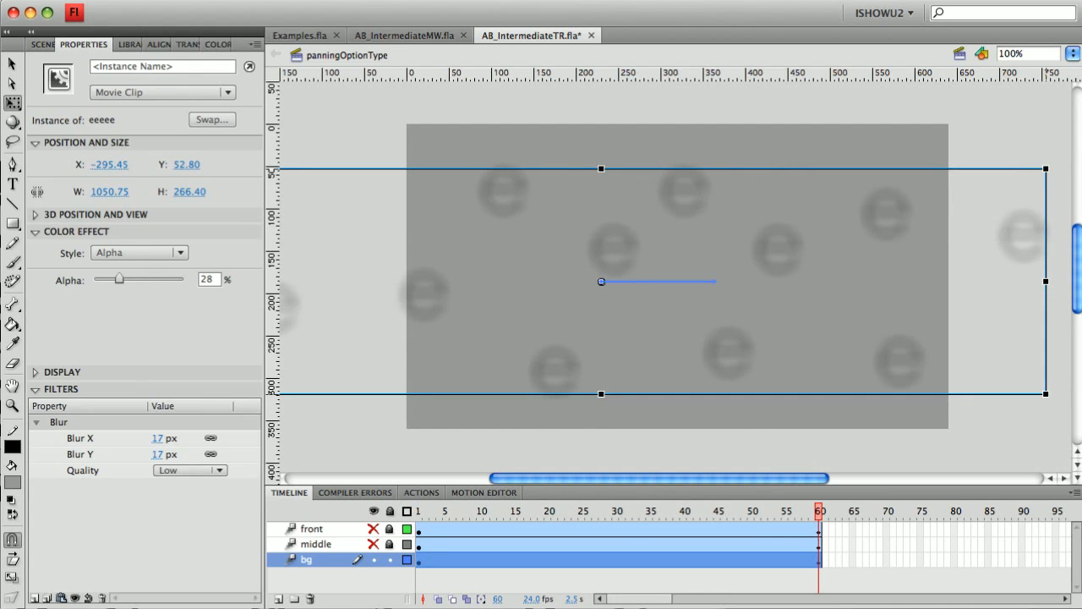
Step: Show the front and middle layers and run Test Scene
drag(374, 529, 374, 544)
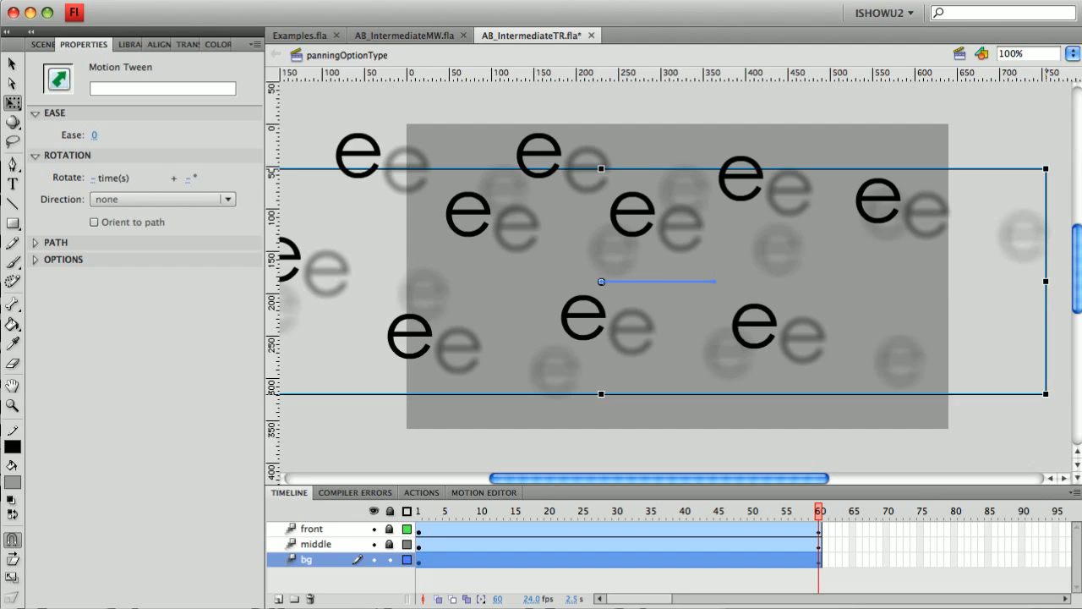
click(447, 1)
click(472, 124)
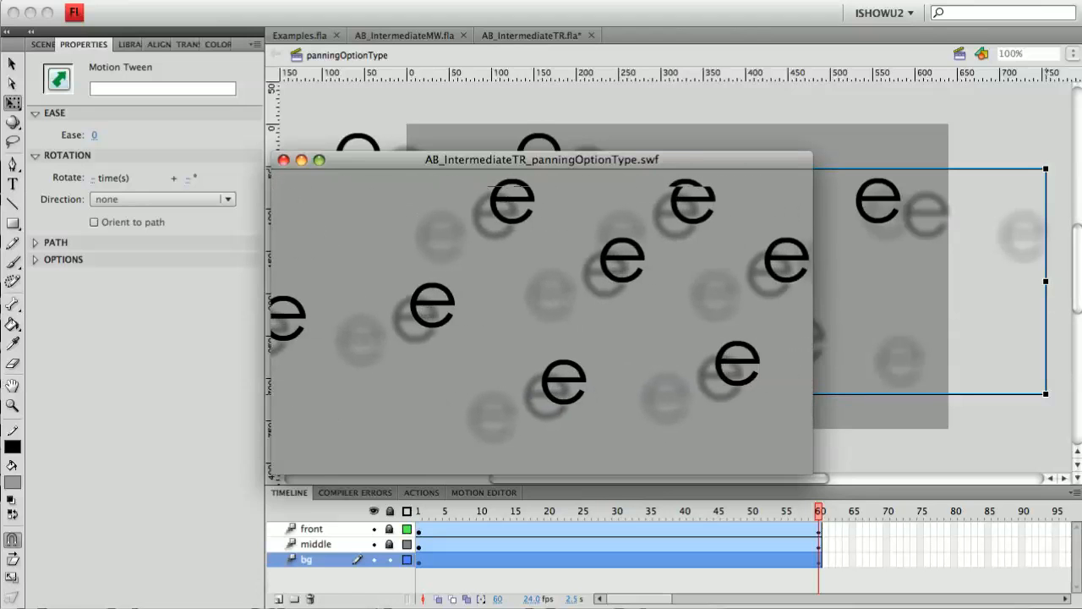
Step: Close the test window, move the bg clip's frame-1 position right and frame-60 position left
click(283, 160)
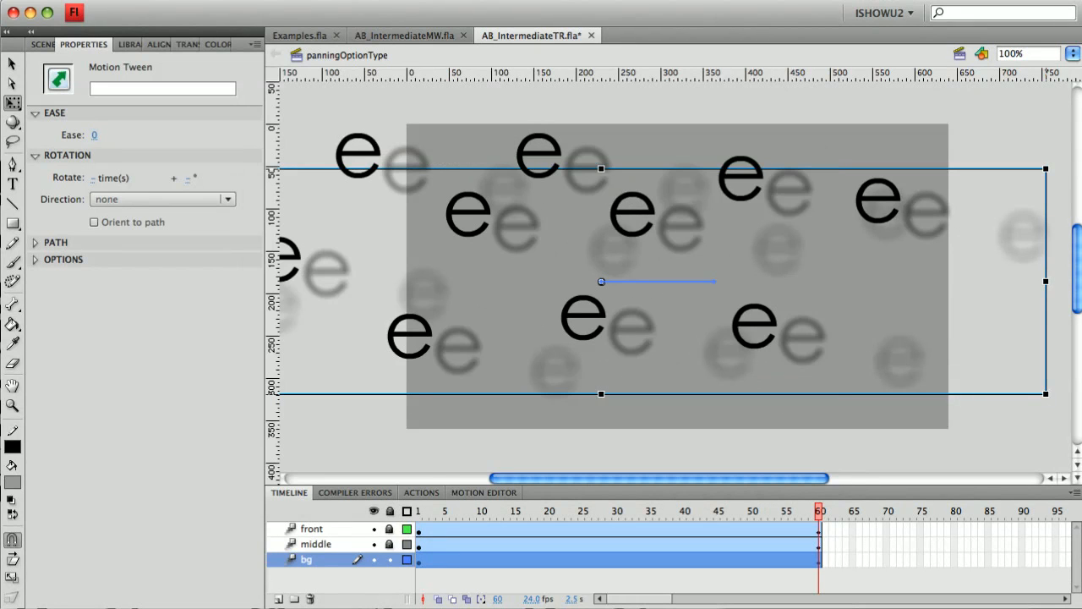
key(Return)
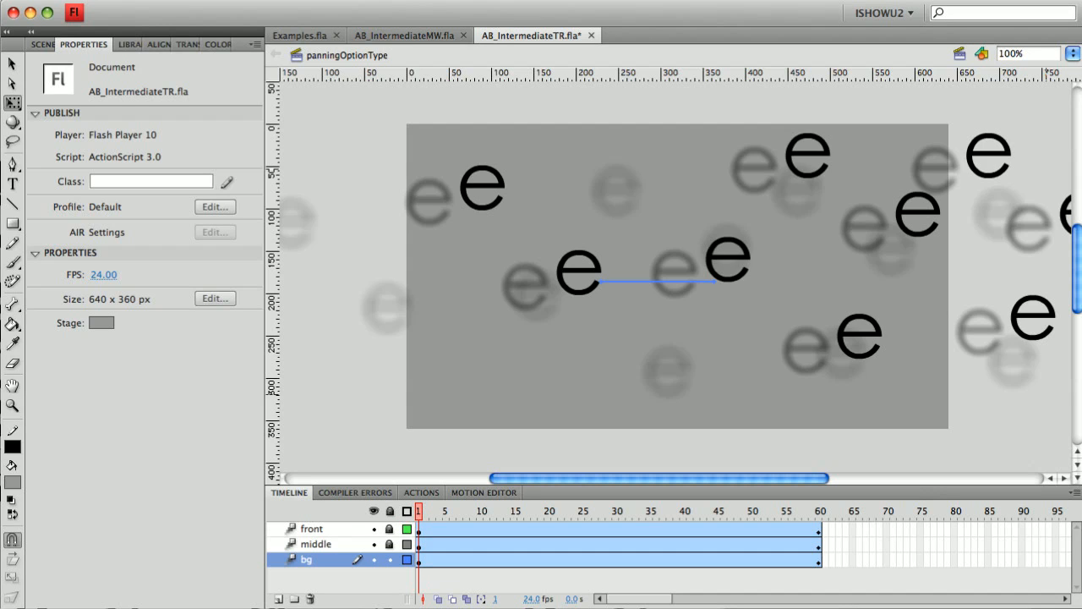
drag(388, 326, 461, 324)
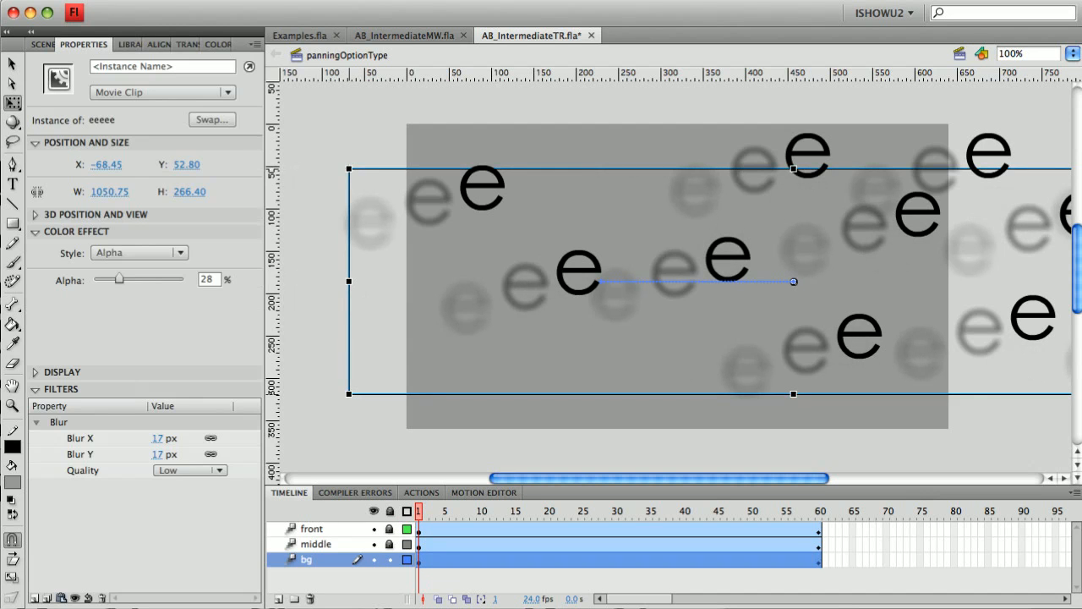
click(819, 512)
drag(882, 363, 840, 364)
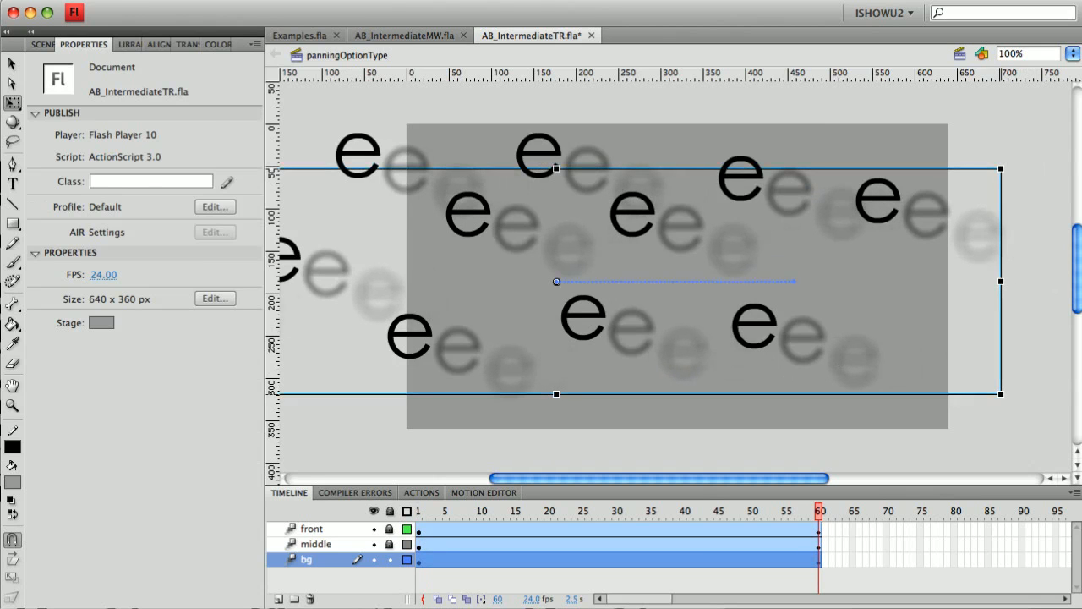
Step: Fine-tune the bg tween to start at X -84.45 and end at X -336.45
key(Return)
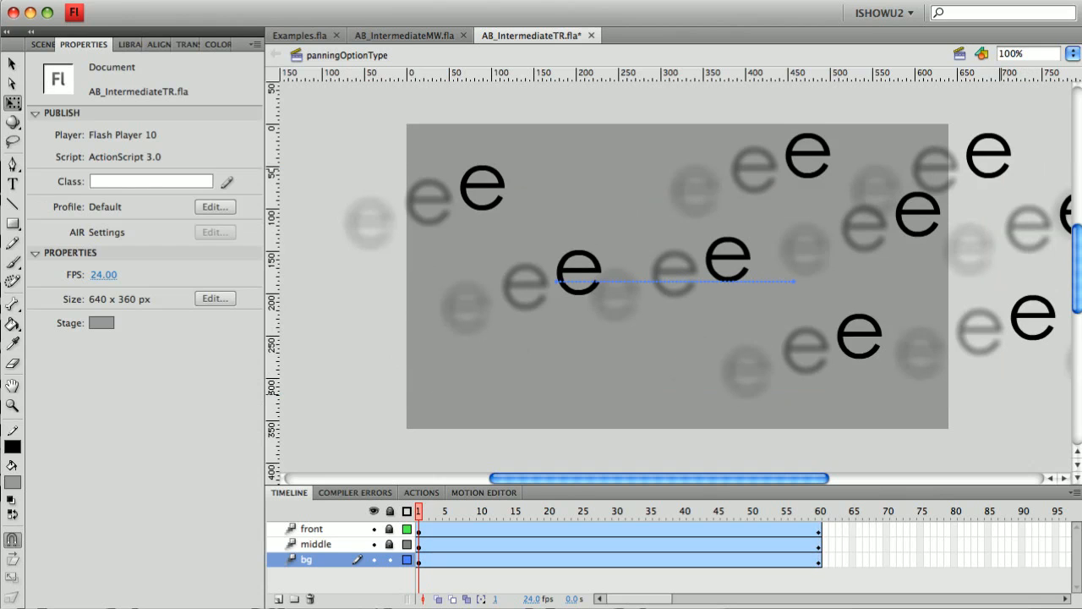
drag(467, 329, 454, 329)
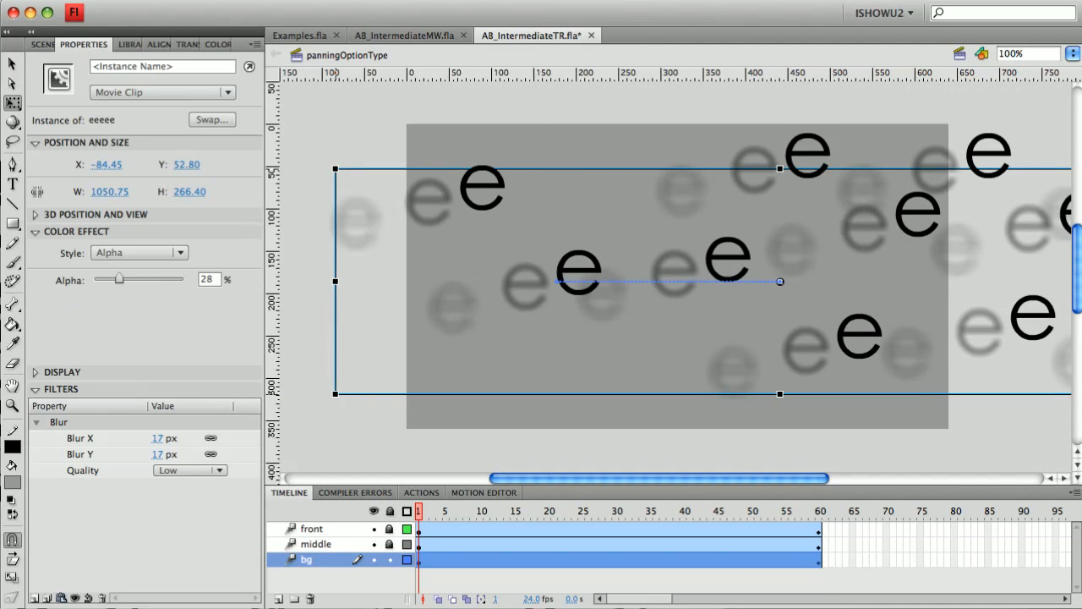
click(819, 512)
drag(948, 259, 957, 259)
click(445, 0)
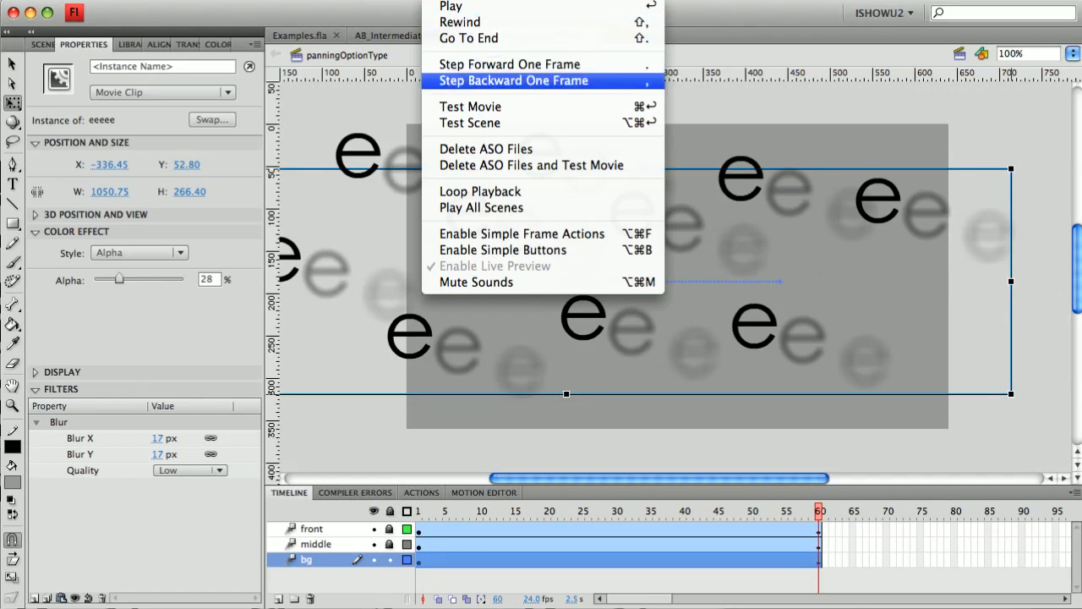
click(470, 123)
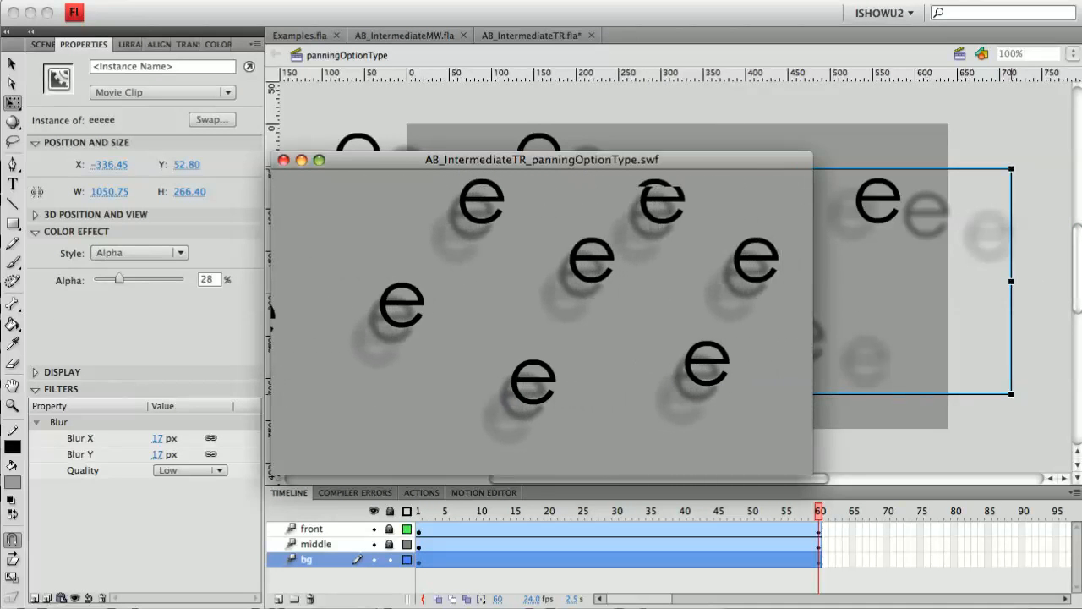
key(super+w)
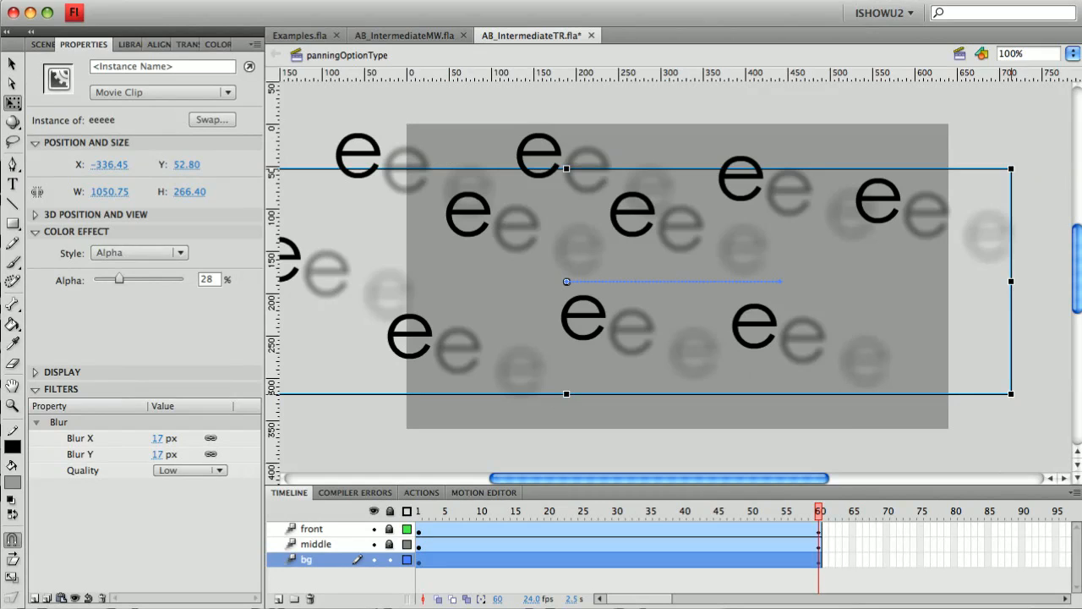